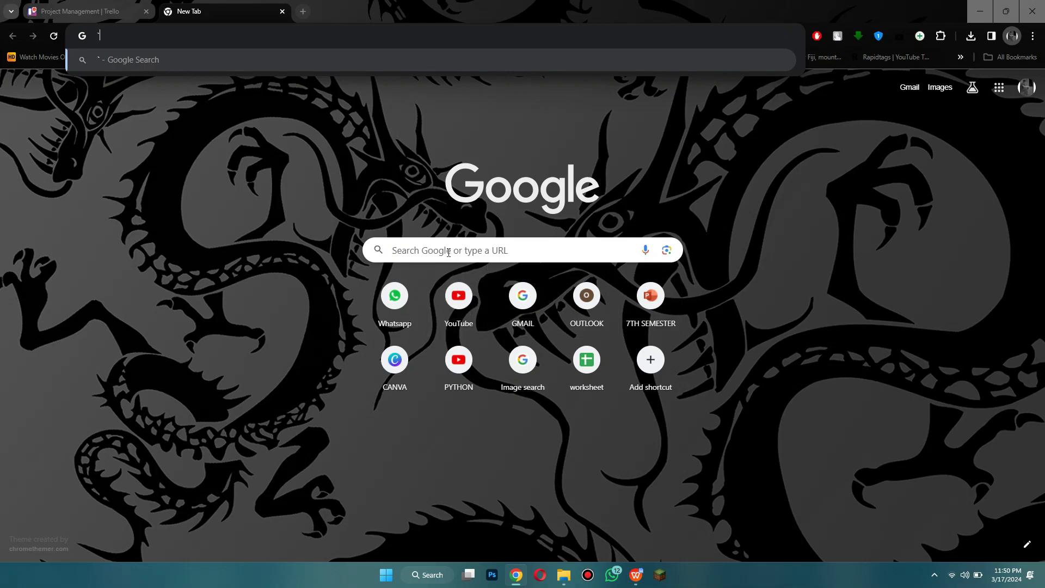
# Search Google for 'lively wallpaper' using the address bar suggestion
pyautogui.press('BackSpace')
pyautogui.write('lively')
pyautogui.press('Down')
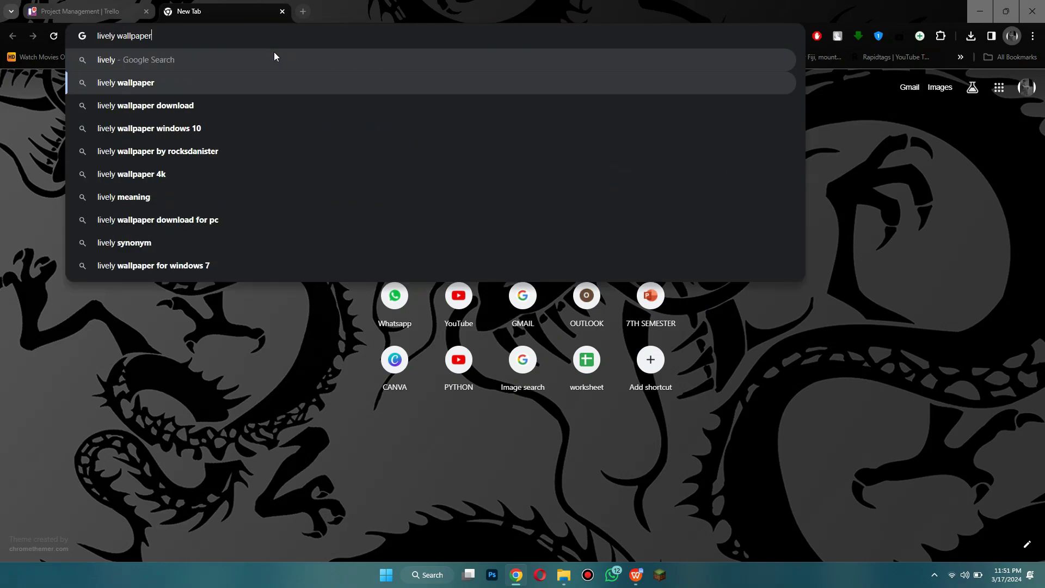
pyautogui.press('Return')
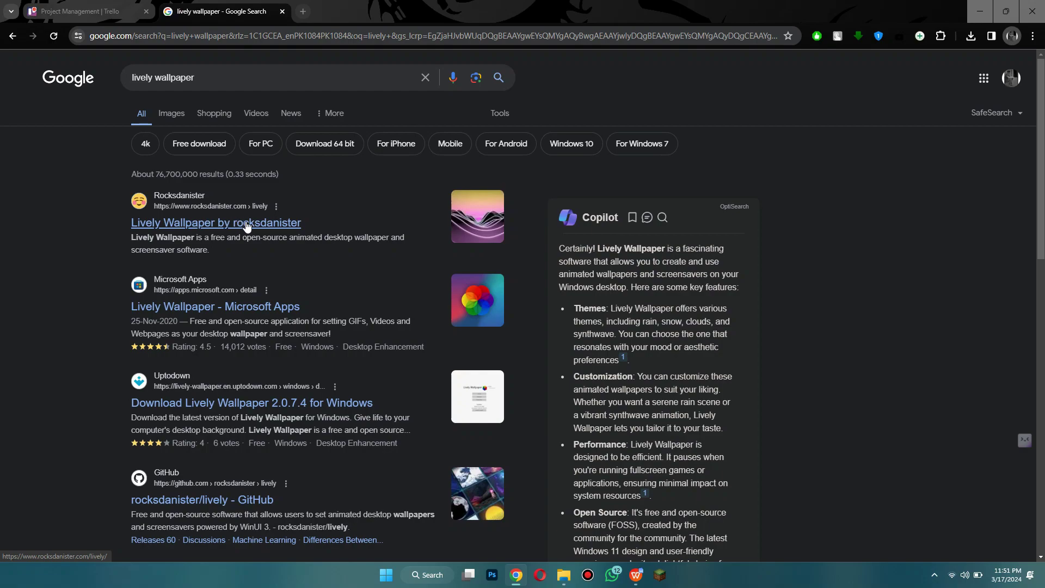
# Open the official rocksdanister.com Lively Wallpaper site and scroll to its rain demo
pyautogui.click(246, 223)
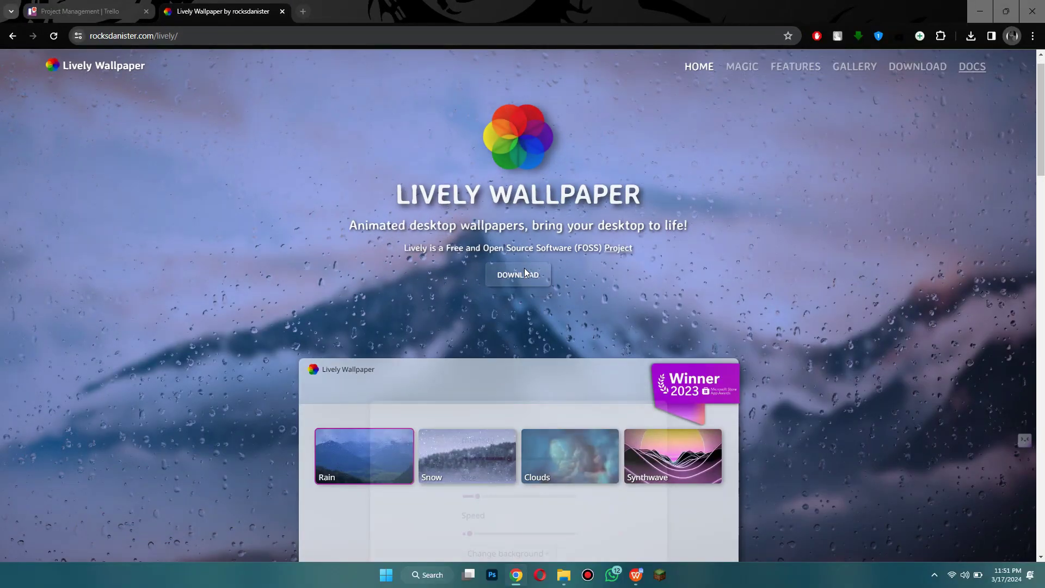
pyautogui.scroll(-3, 524, 268)
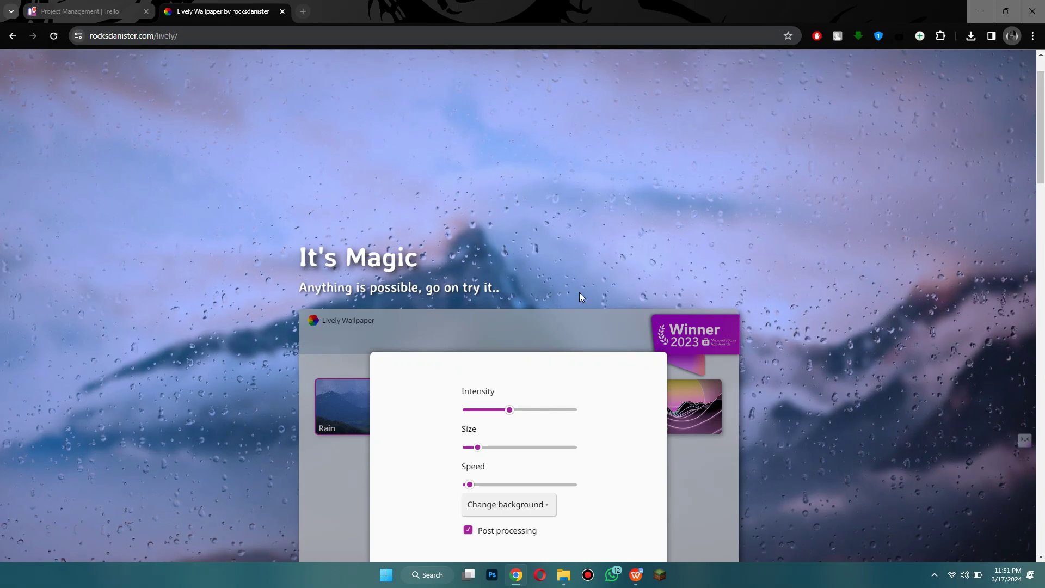
pyautogui.scroll(3, 579, 293)
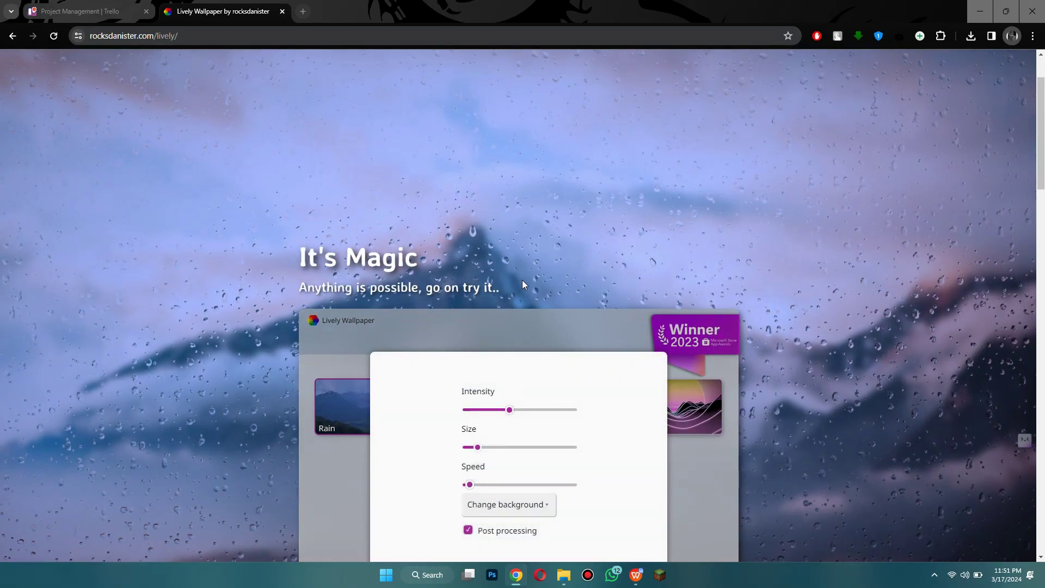
pyautogui.scroll(2, 522, 280)
pyautogui.scroll(-3, 522, 284)
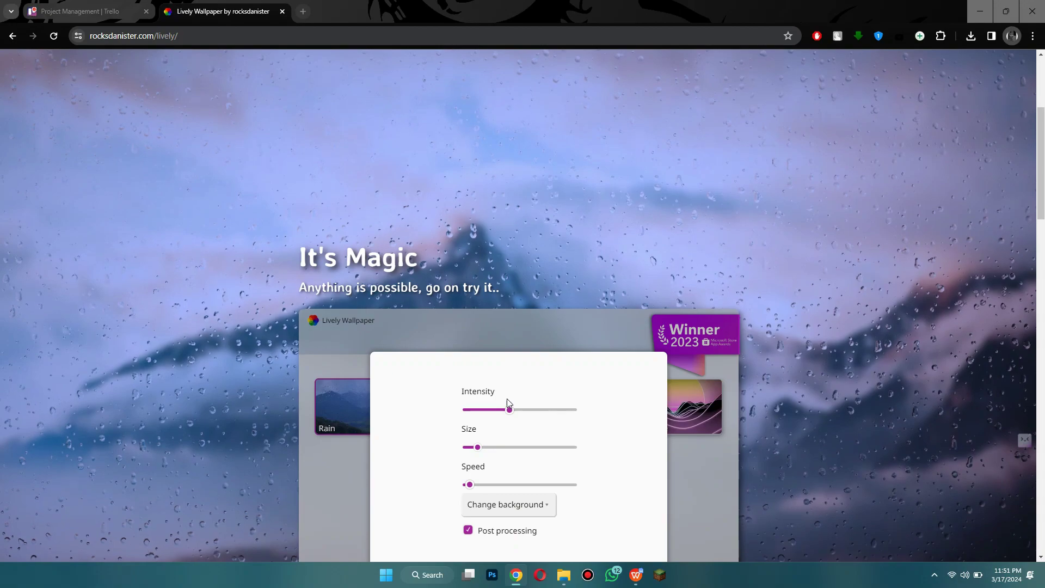
# Set the rain demo intensity to maximum and the raindrop size to about half
pyautogui.moveTo(510, 412); pyautogui.dragTo(606, 393)
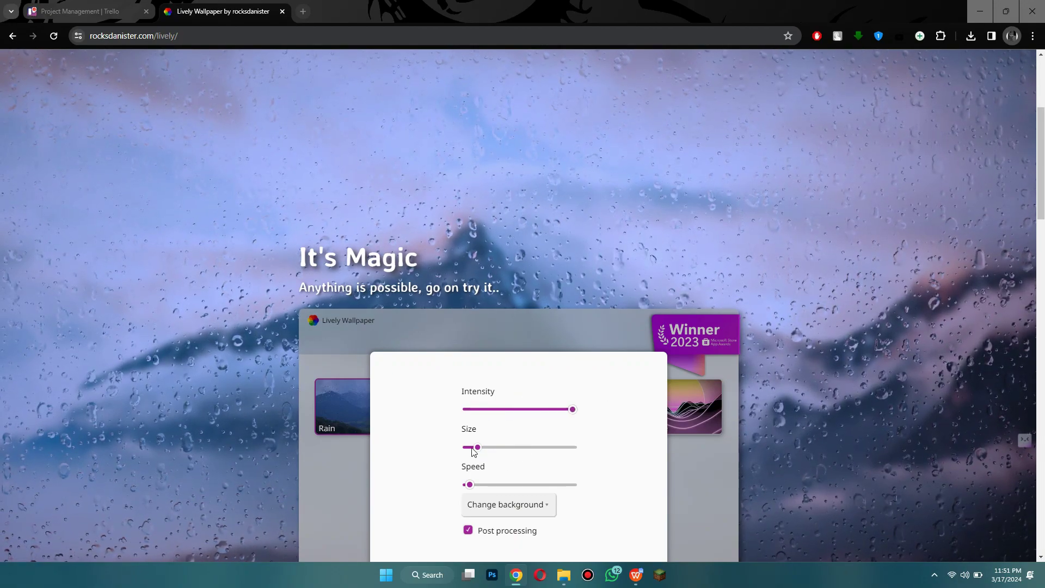
pyautogui.moveTo(478, 451); pyautogui.dragTo(434, 450)
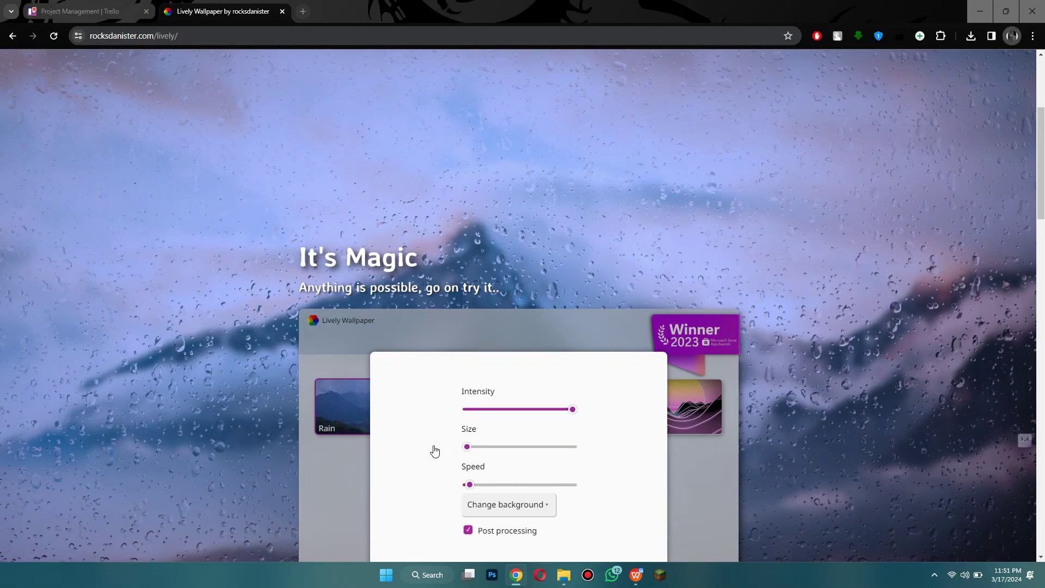
pyautogui.moveTo(568, 443); pyautogui.dragTo(514, 439)
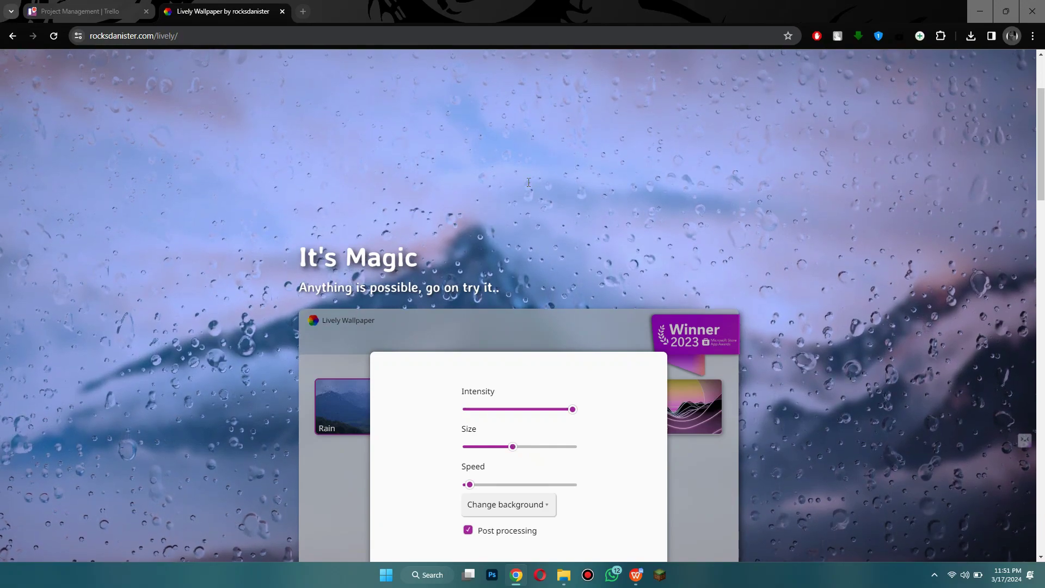
pyautogui.scroll(3, 527, 182)
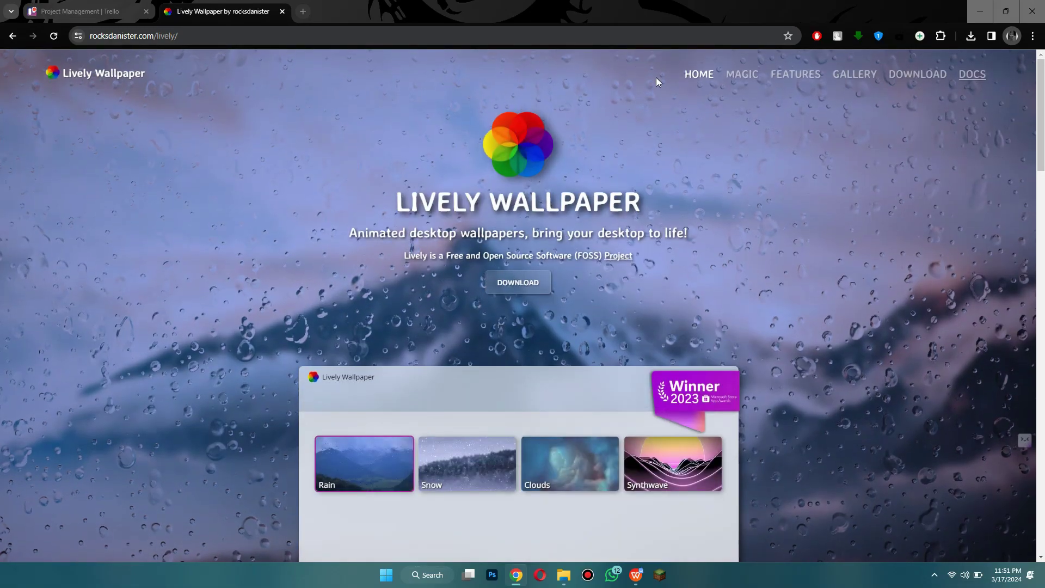
# Download and save the 250 MB lively_setup_x86_full_v2074.exe installer, then confirm it finished
pyautogui.click(517, 290)
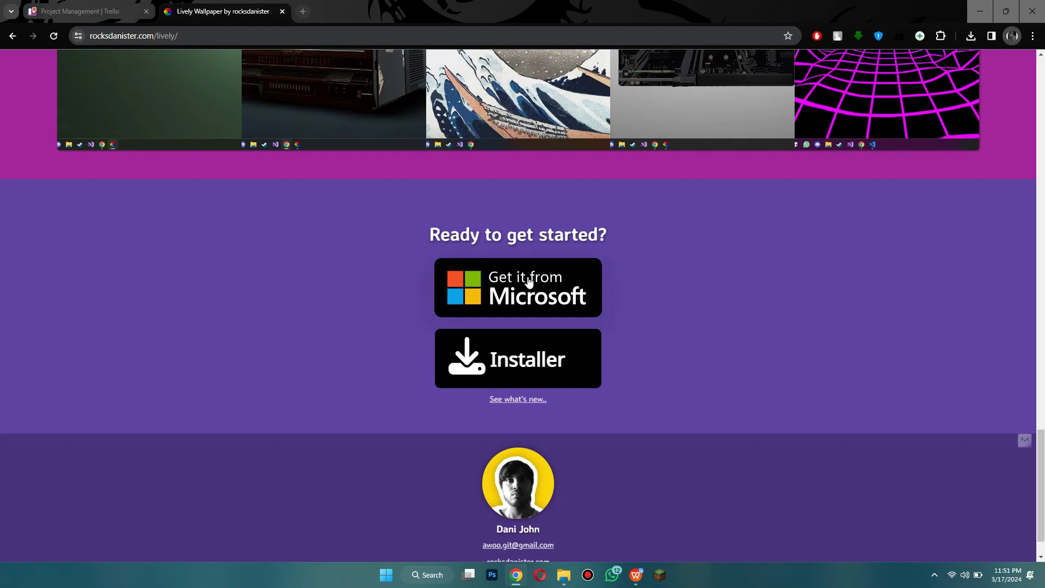
pyautogui.click(517, 360)
pyautogui.click(30, 227)
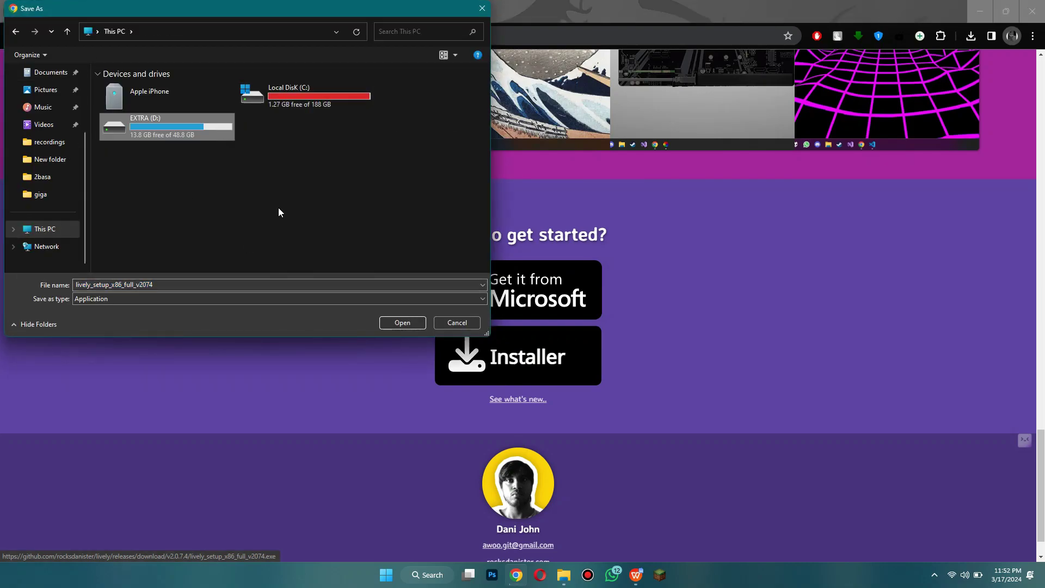
pyautogui.click(402, 323)
pyautogui.click(970, 35)
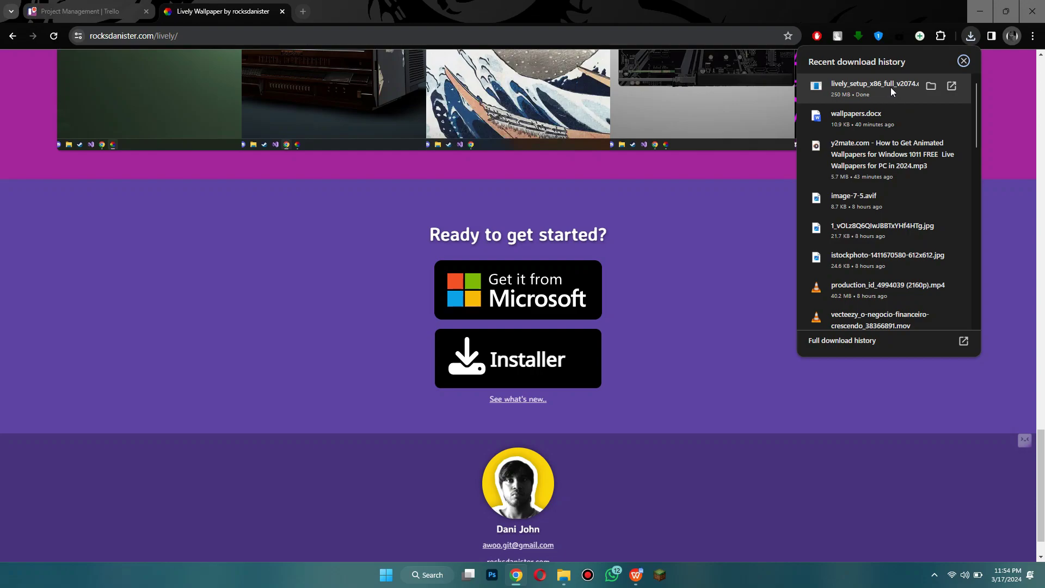
# Run the lively_setup installer for the current user only, keeping English as the language
pyautogui.click(891, 87)
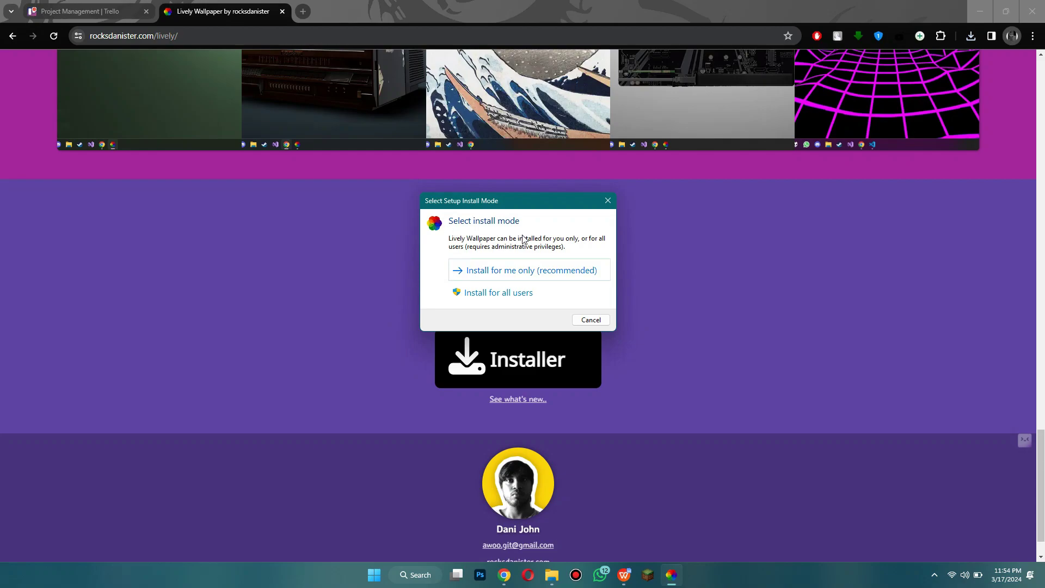
pyautogui.click(501, 273)
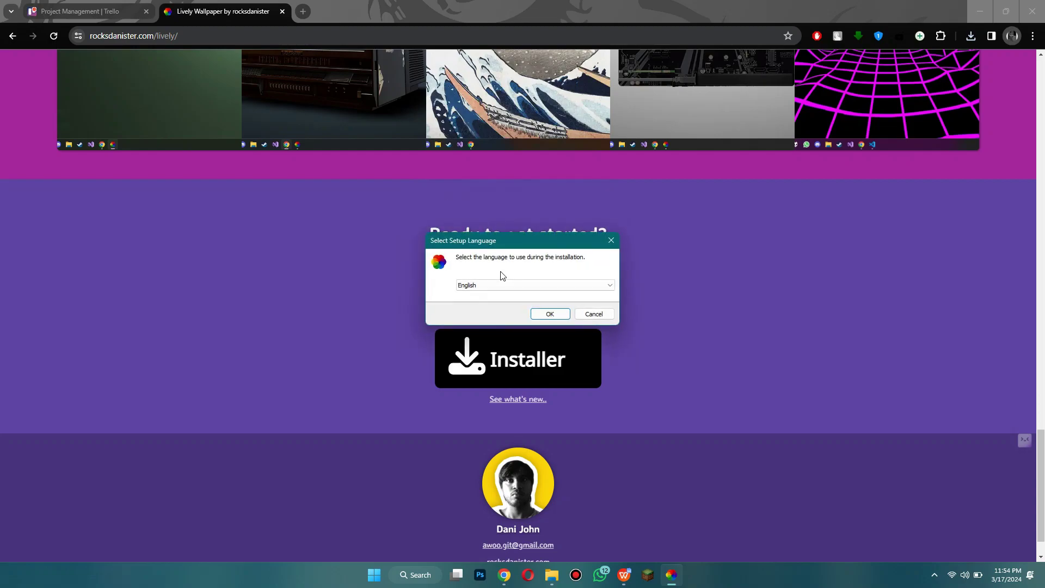
pyautogui.click(539, 293)
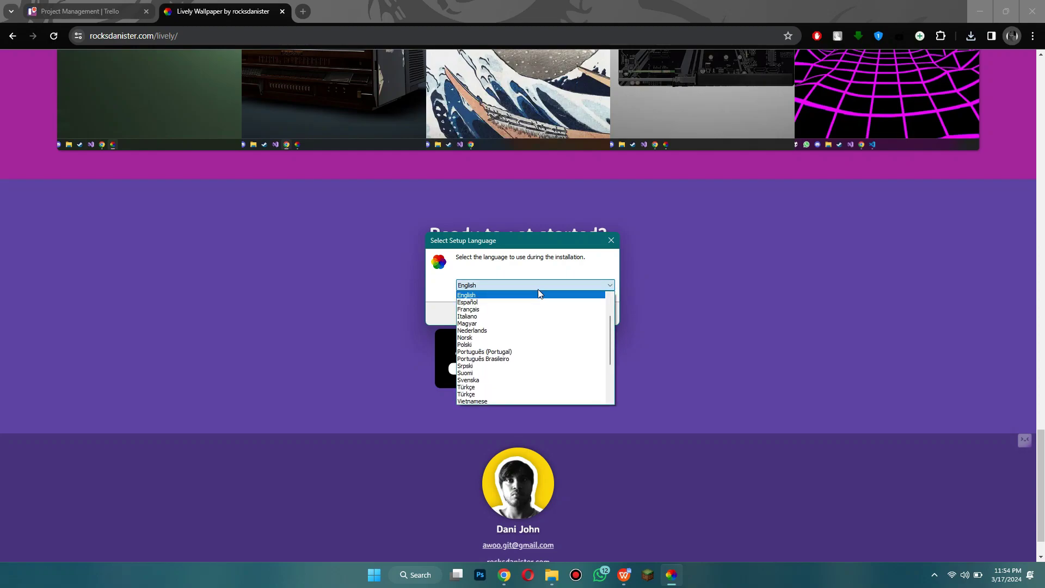
pyautogui.click(486, 295)
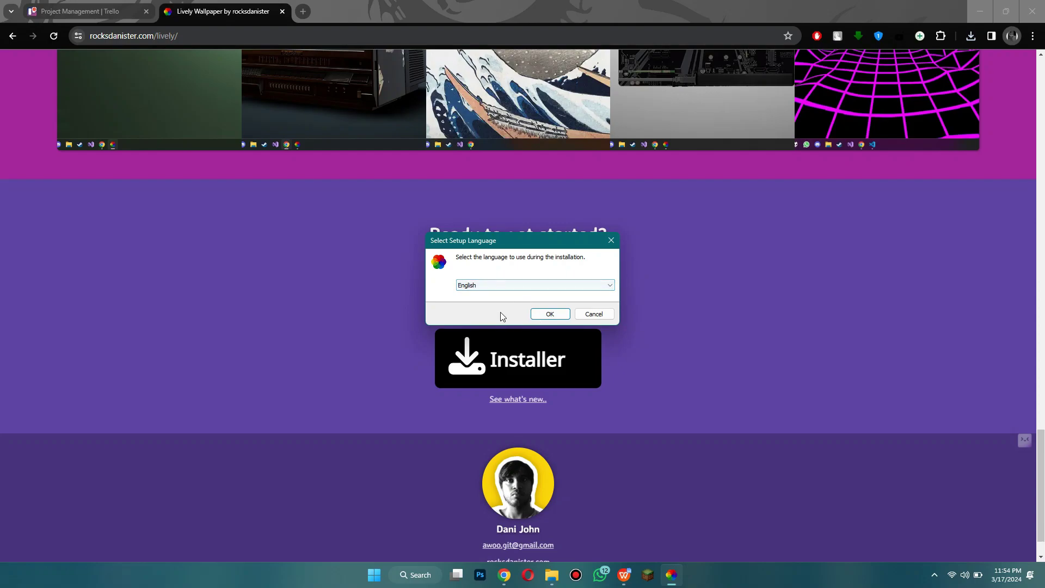
# Start the setup wizard, accept the licence agreement and keep the default install folder
pyautogui.click(539, 314)
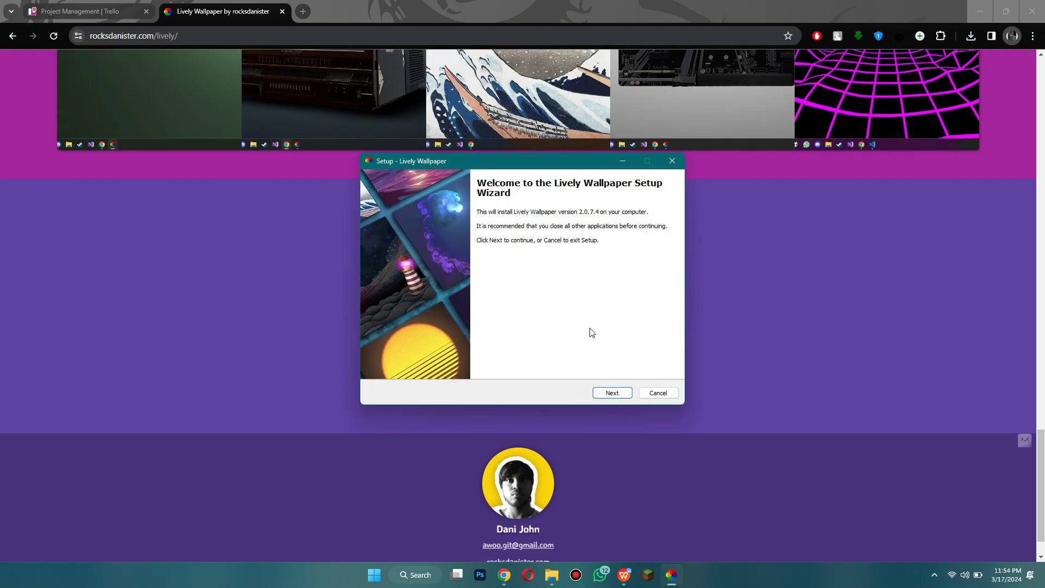
pyautogui.click(618, 397)
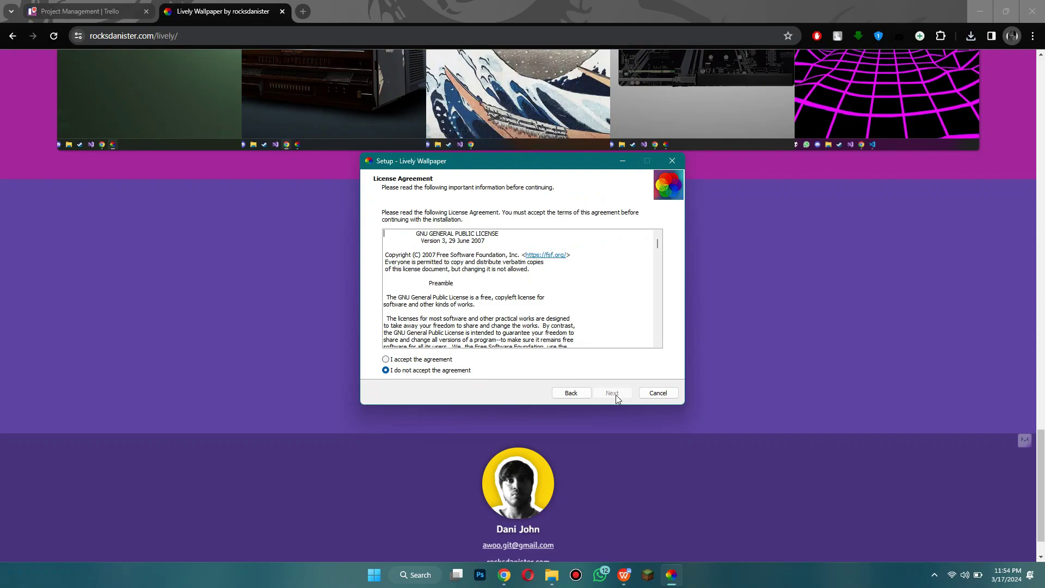
pyautogui.click(425, 361)
pyautogui.click(612, 393)
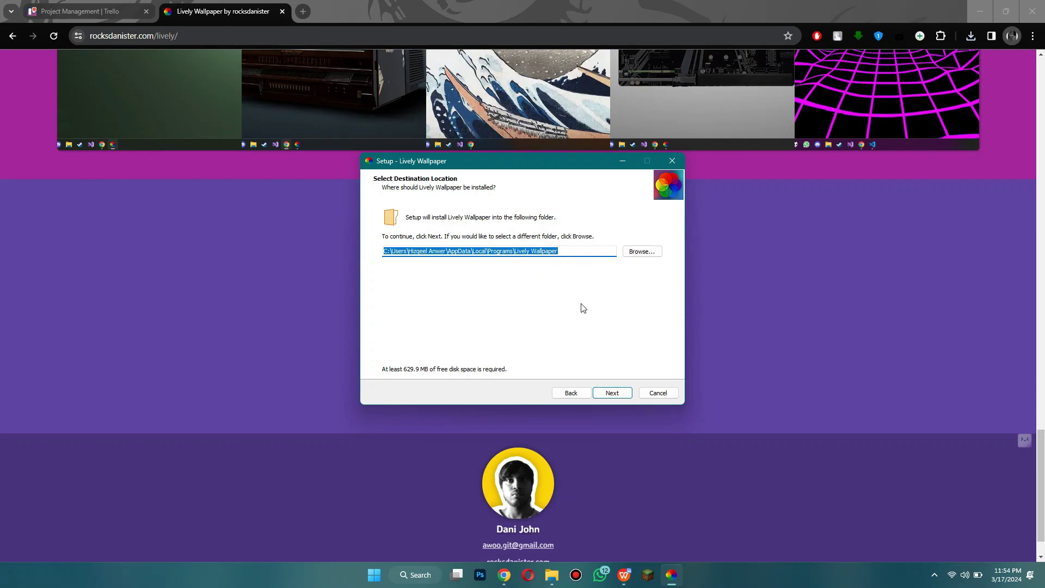
pyautogui.click(612, 393)
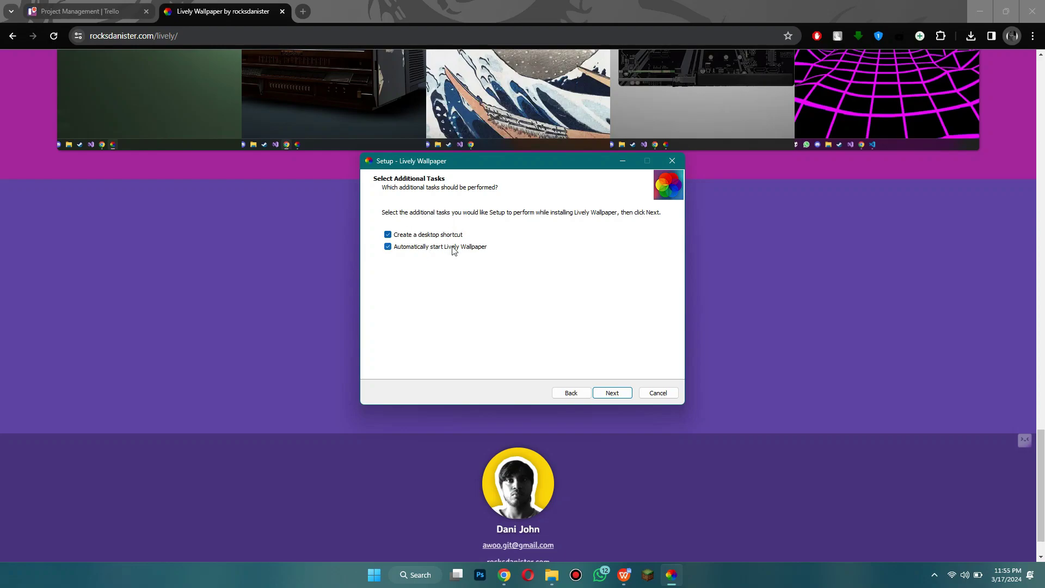
# Turn off the desktop shortcut and continue to the Ready to Install page
pyautogui.press('super+Home')
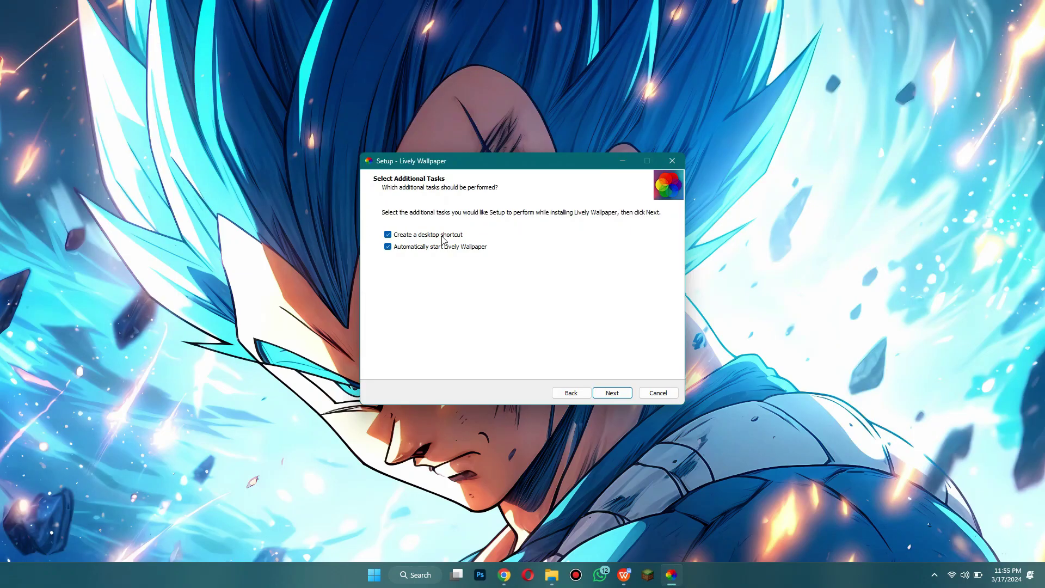
pyautogui.click(406, 251)
pyautogui.click(611, 393)
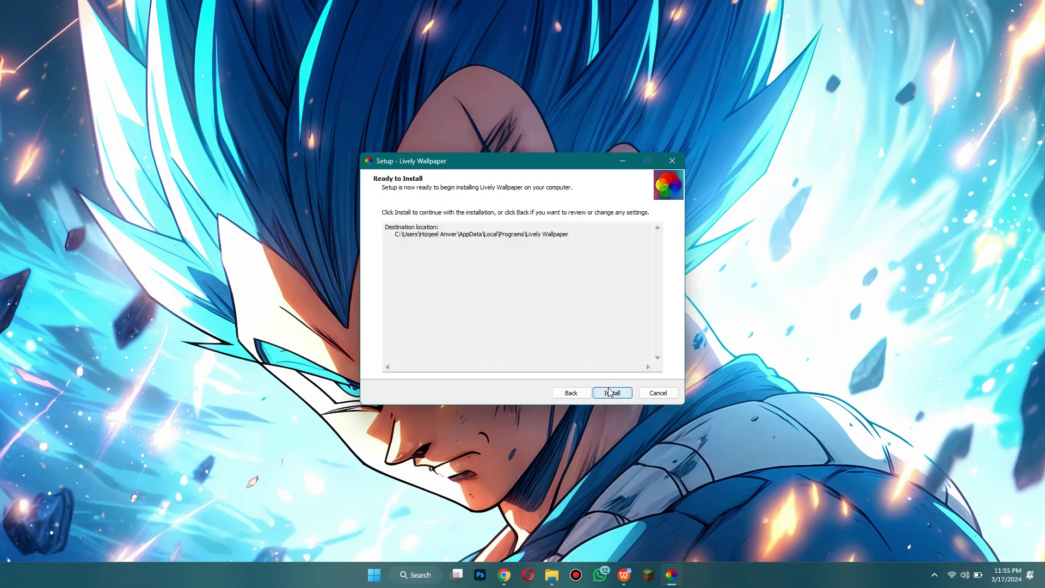
# Install Lively Wallpaper and finish setup with 'Launch Lively Wallpaper' checked
pyautogui.click(611, 394)
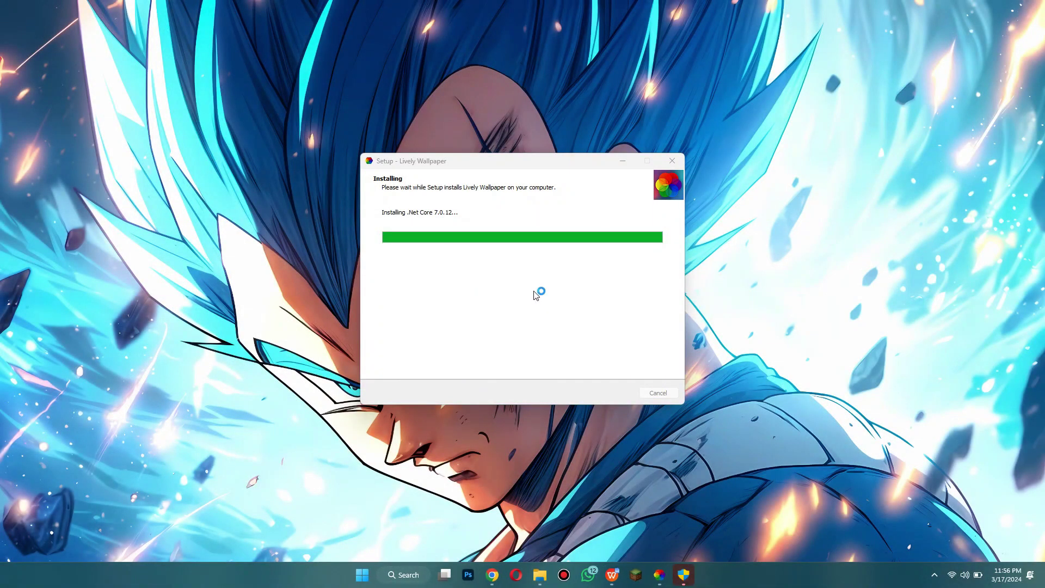
pyautogui.hotkey('alt', 'Tab')
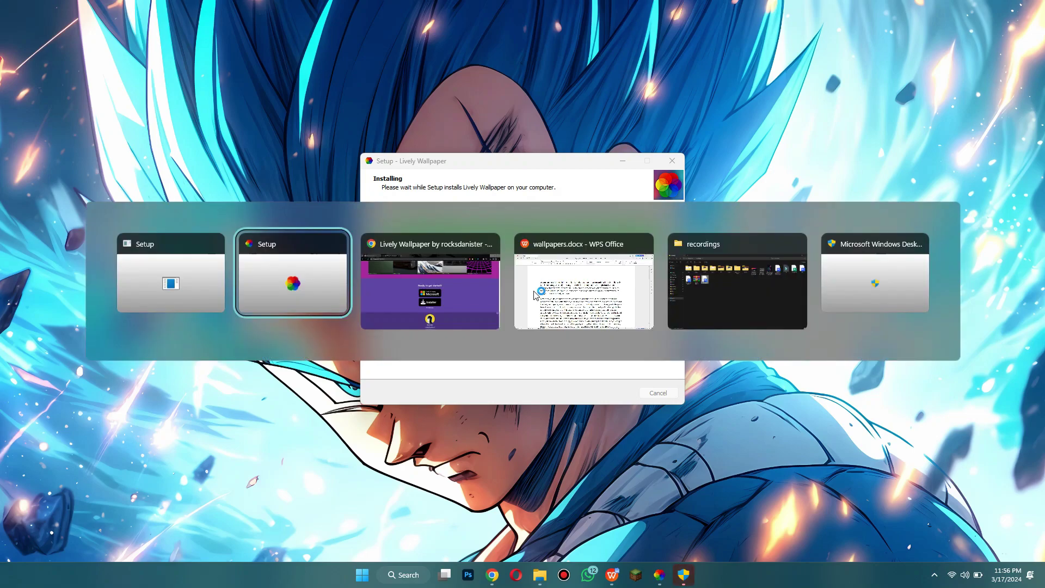
pyautogui.hotkey('alt', 'Tab')
pyautogui.hotkey('alt', 'Tab')
pyautogui.hotkey('alt', 'Tab')
pyautogui.hotkey('alt', 'Tab')
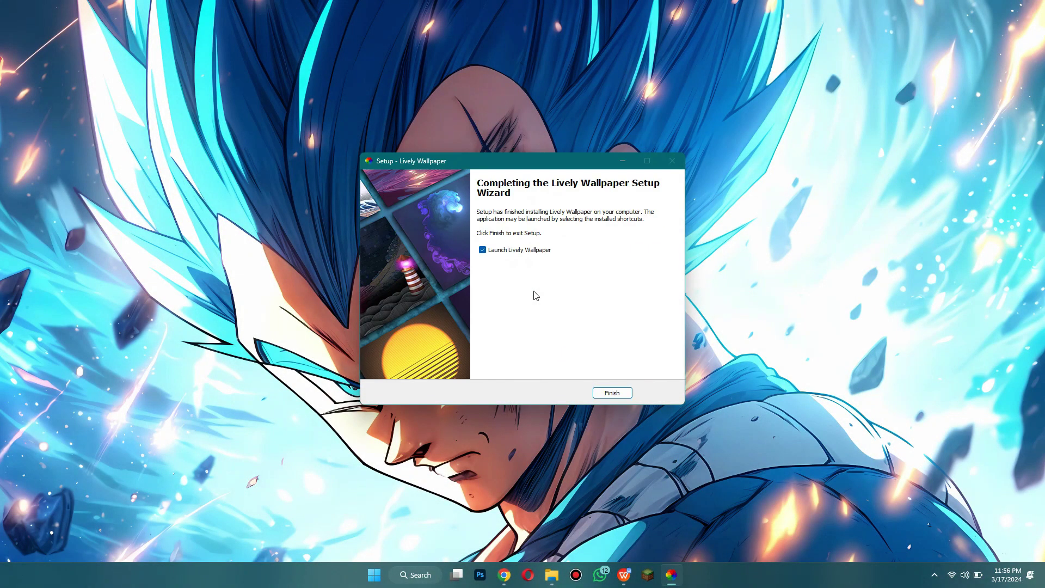
pyautogui.click(612, 393)
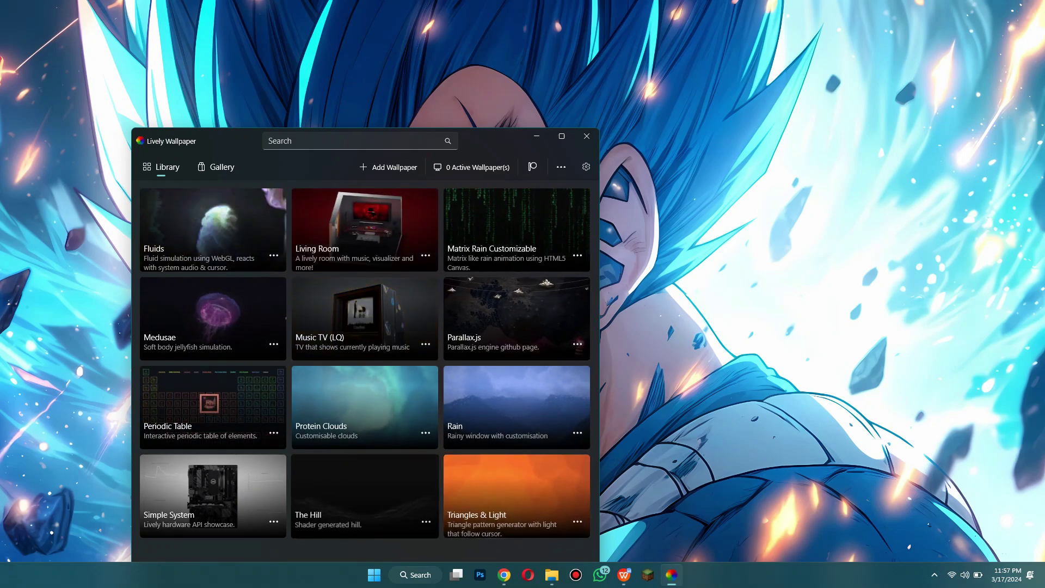
# Dismiss a stray Windows search for 'live captions', then move from Gallery to the Library
pyautogui.click(413, 578)
pyautogui.write('live captions')
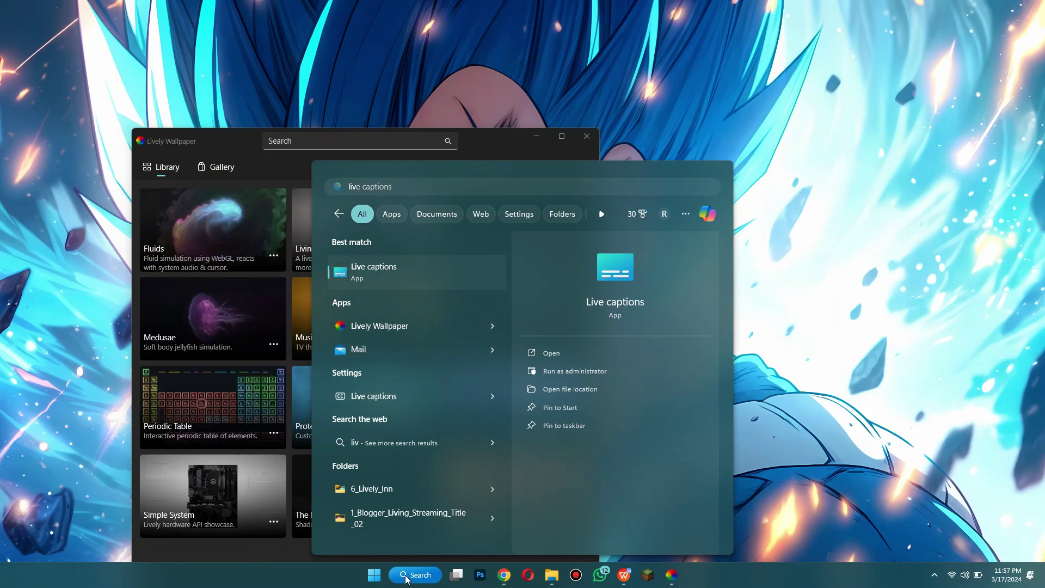
pyautogui.click(517, 158)
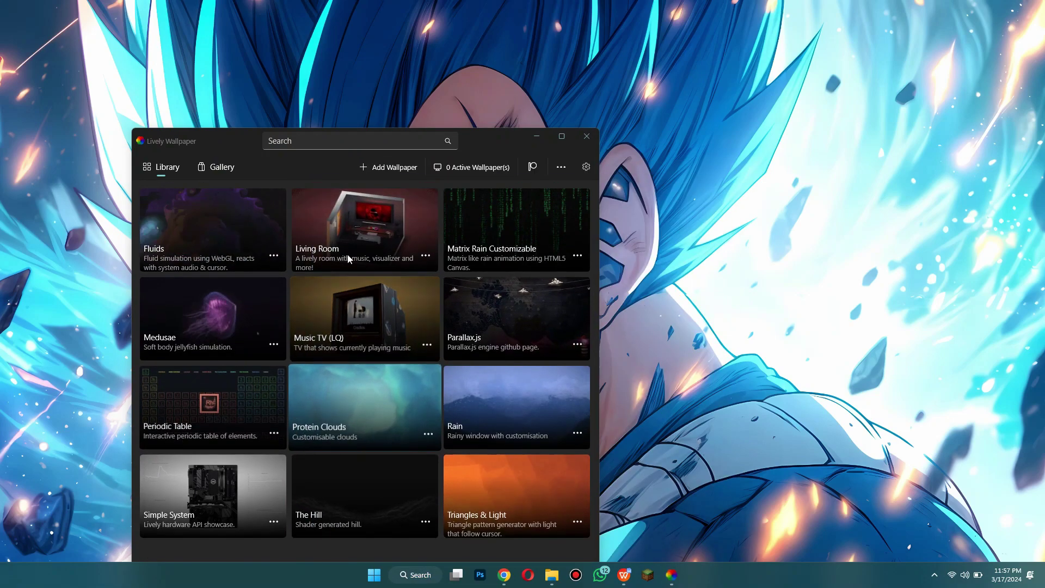
pyautogui.click(213, 167)
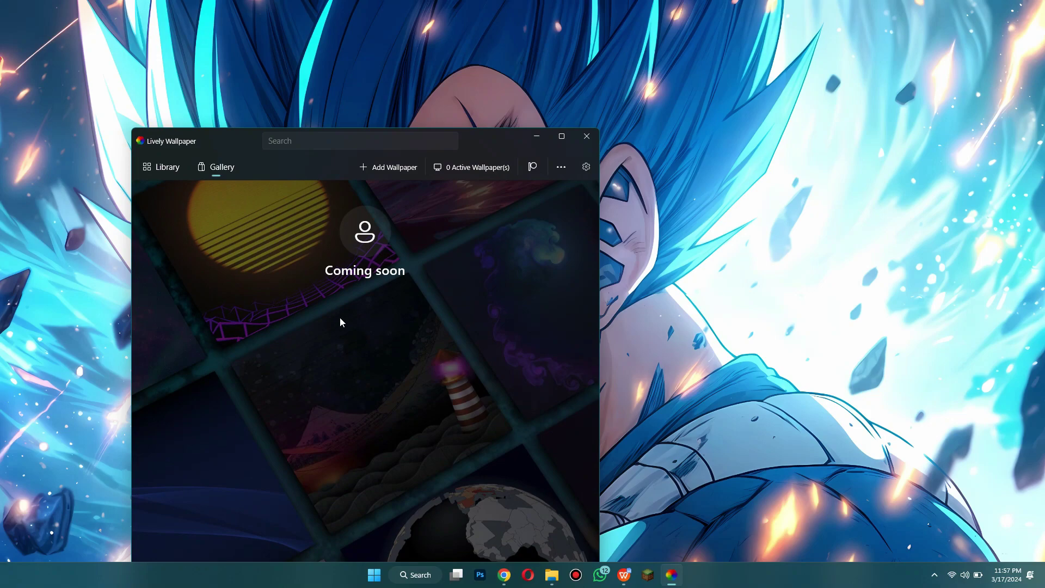
pyautogui.click(161, 172)
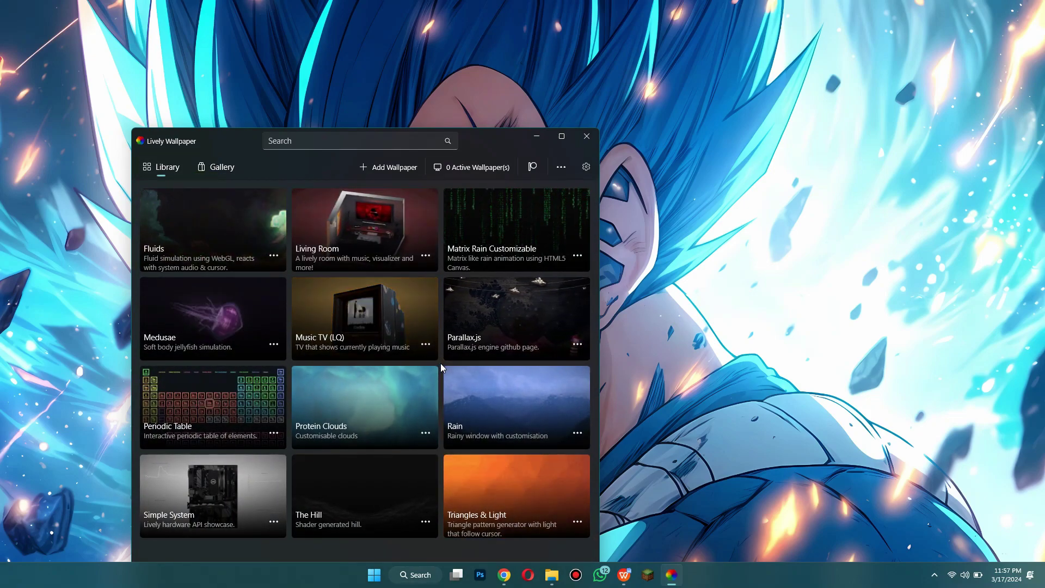
# Apply and view the Fluids and then the Rain wallpapers on the desktop
pyautogui.click(239, 244)
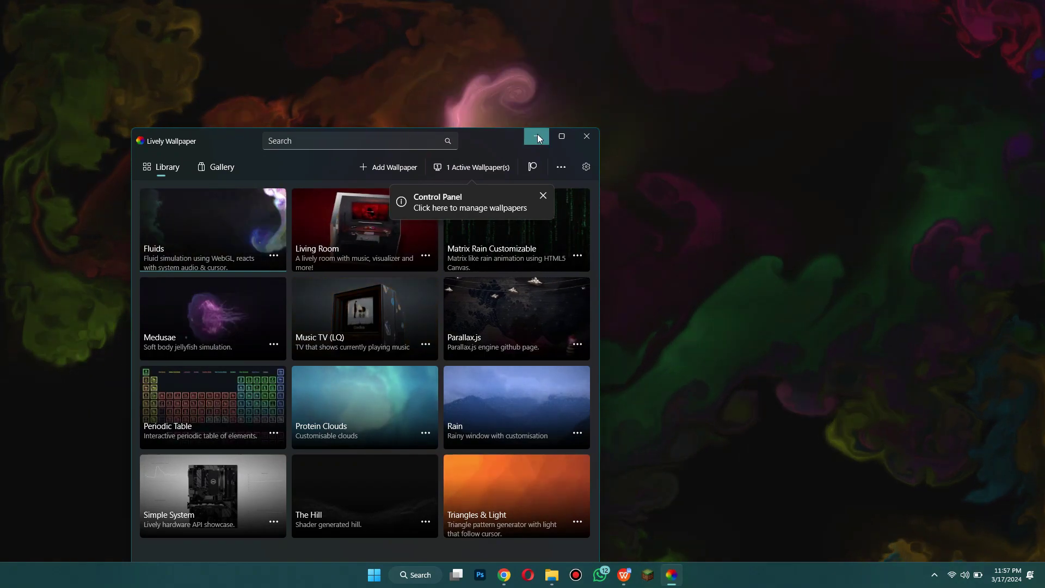
pyautogui.click(538, 137)
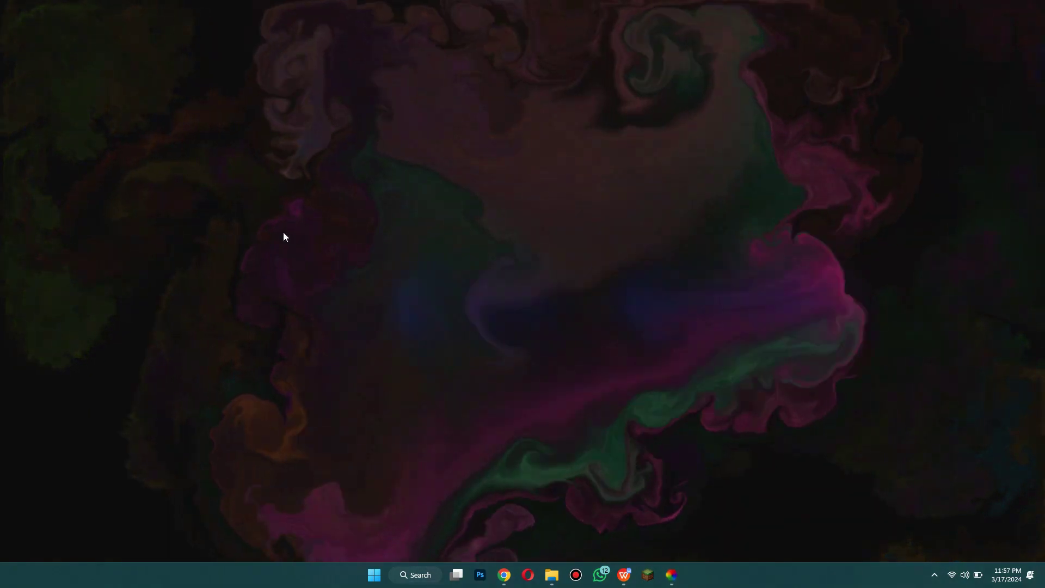
pyautogui.click(672, 577)
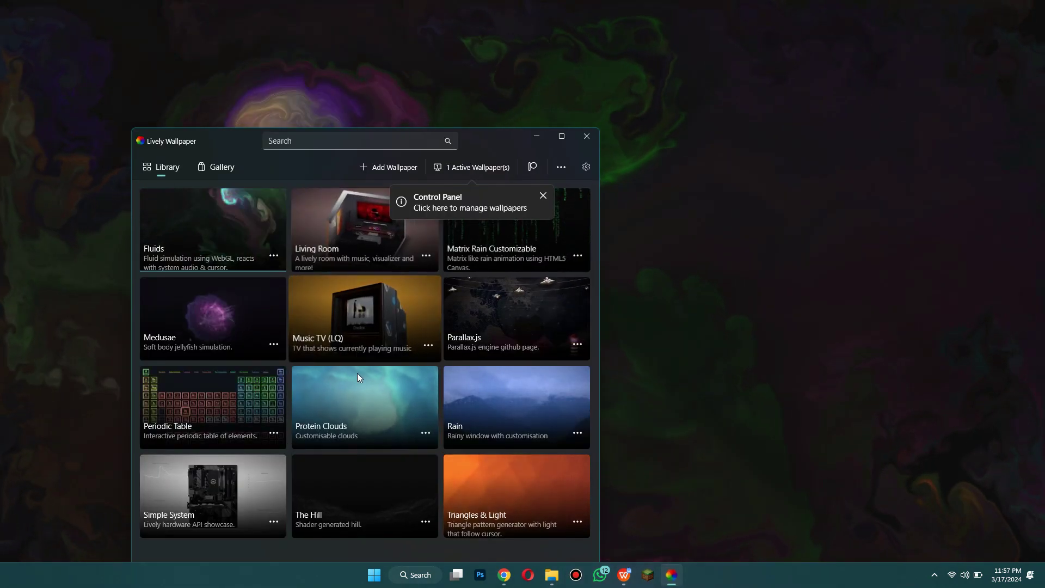
pyautogui.click(489, 400)
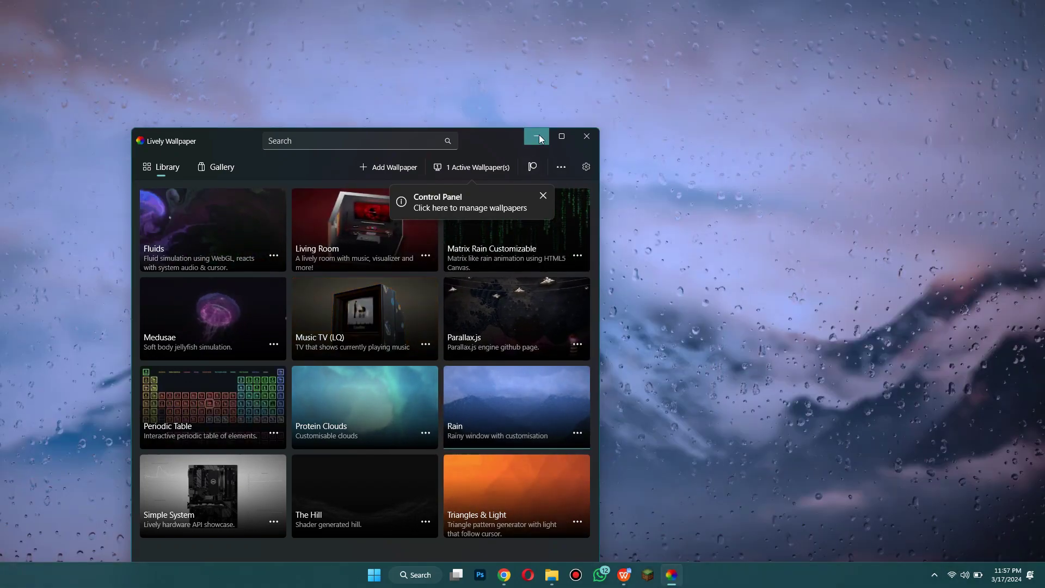
pyautogui.click(538, 135)
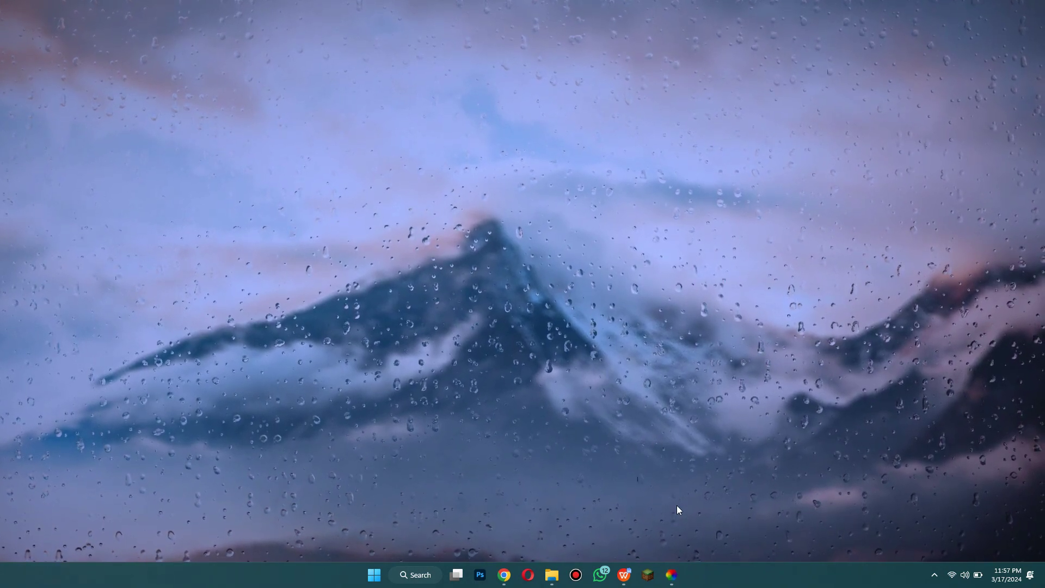
pyautogui.click(672, 576)
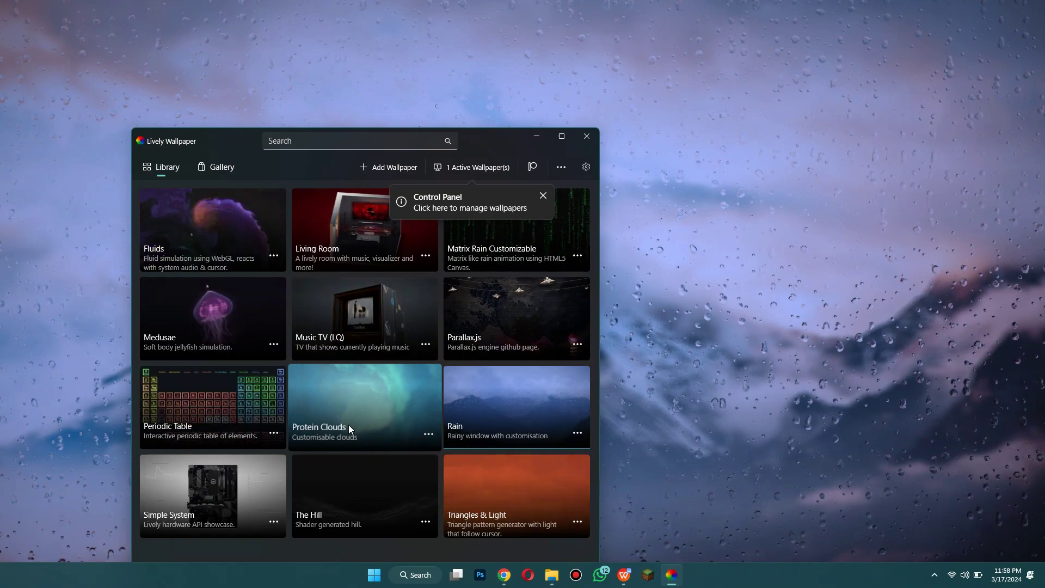
# Set Music TV (LQ) as the desktop wallpaper and view it
pyautogui.click(358, 386)
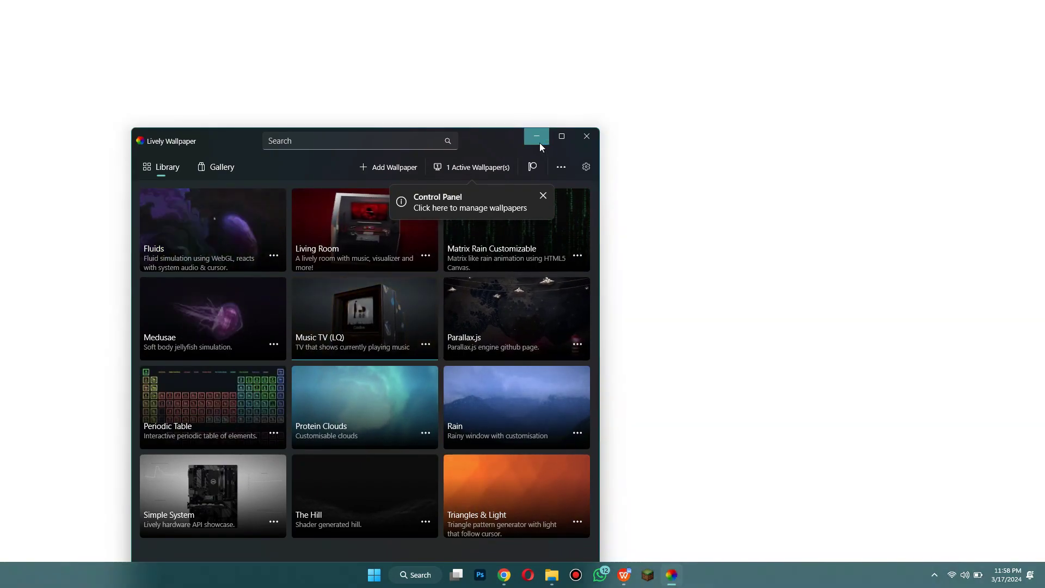
pyautogui.click(537, 136)
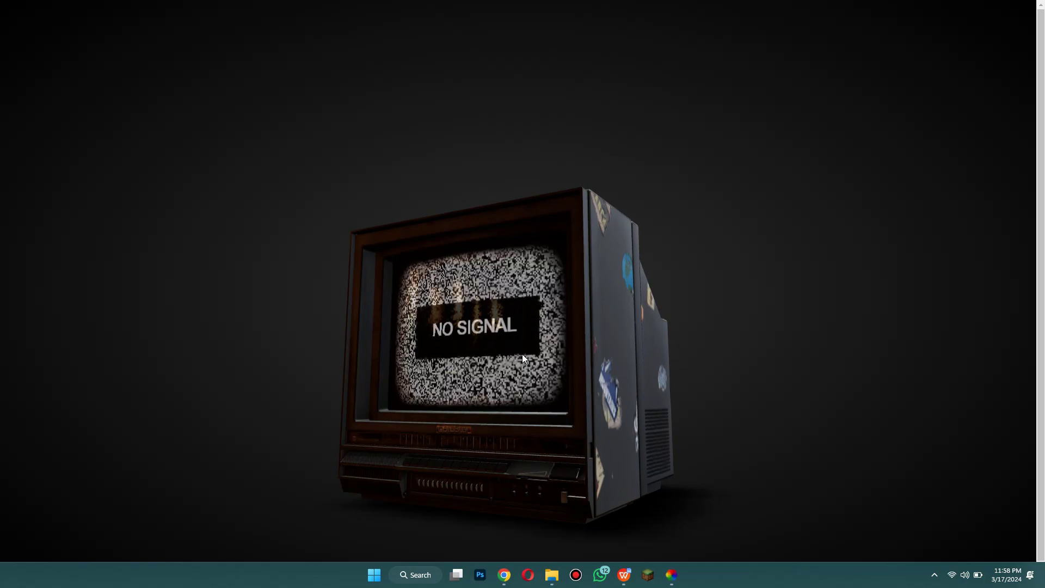
pyautogui.click(673, 576)
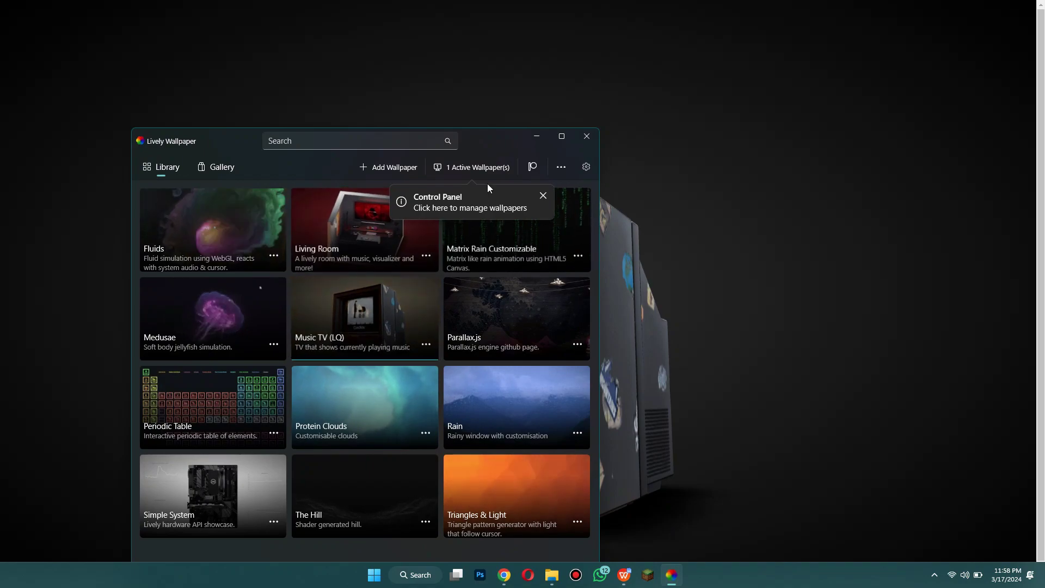
# Begin adding a new wallpaper, then switch to Chrome's YouTube tab
pyautogui.click(403, 169)
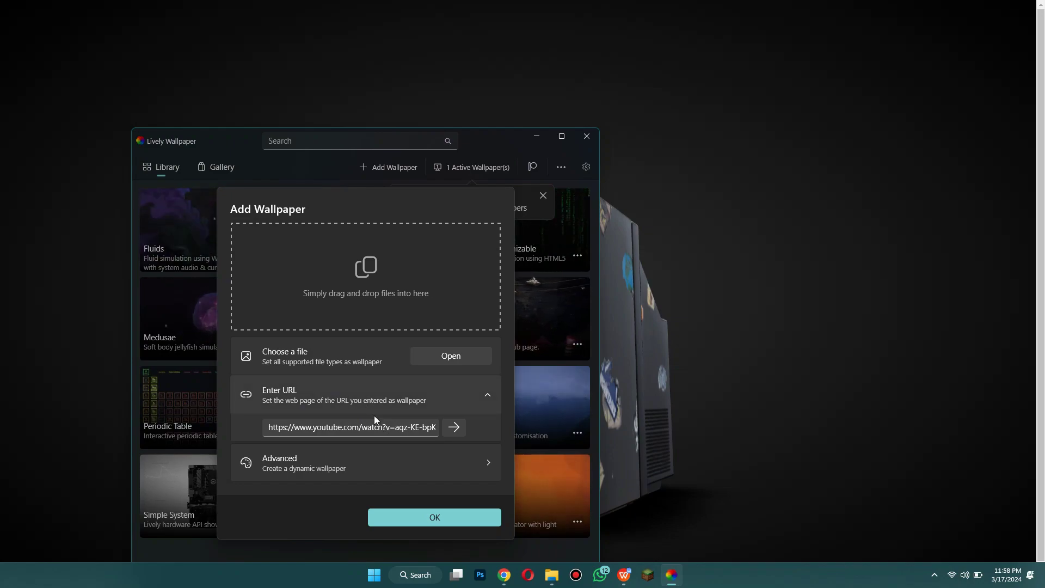
pyautogui.click(505, 575)
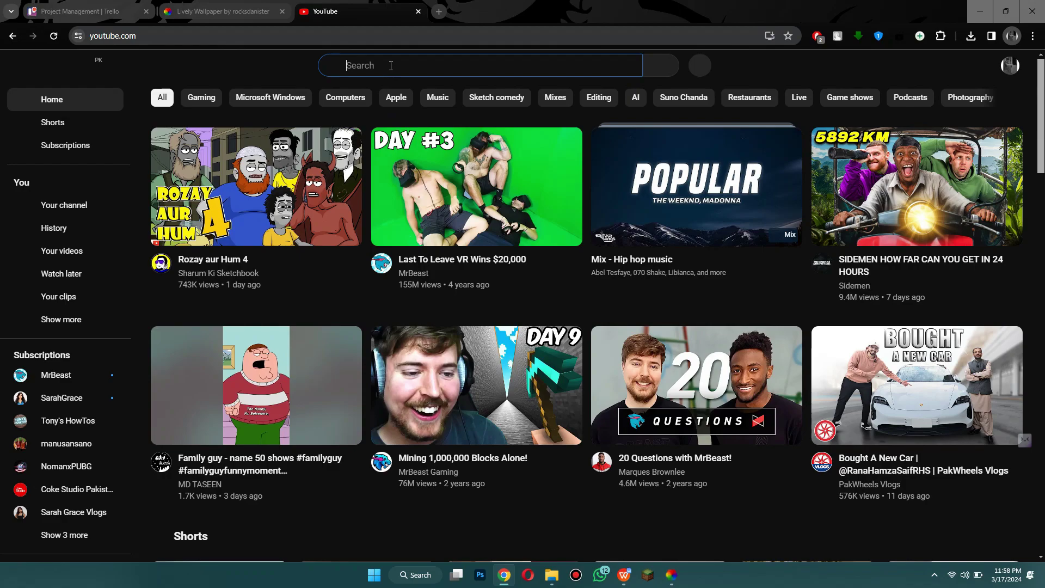
# Search YouTube for 'live wallpaper loop' and open 'Calming Ocean Sunset Ambience - 12 Hours - 4K Ultra HD'
pyautogui.click(391, 66)
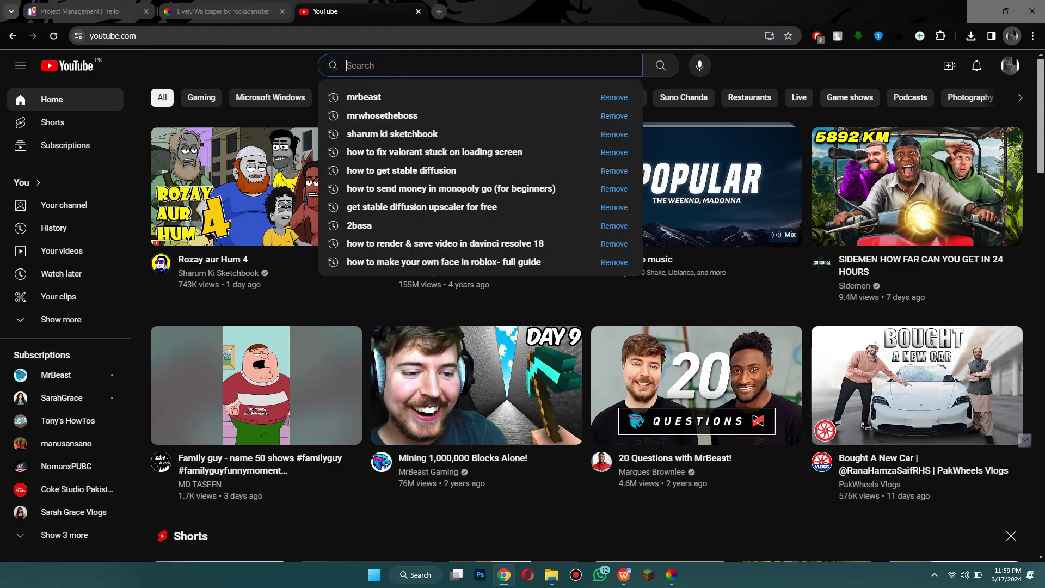
pyautogui.write('live')
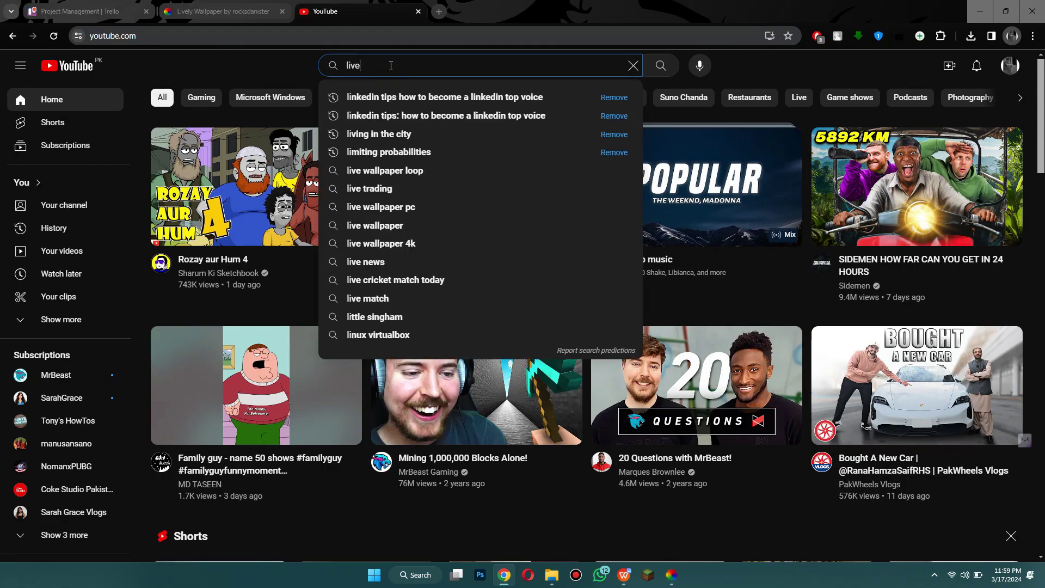
pyautogui.write(' wa')
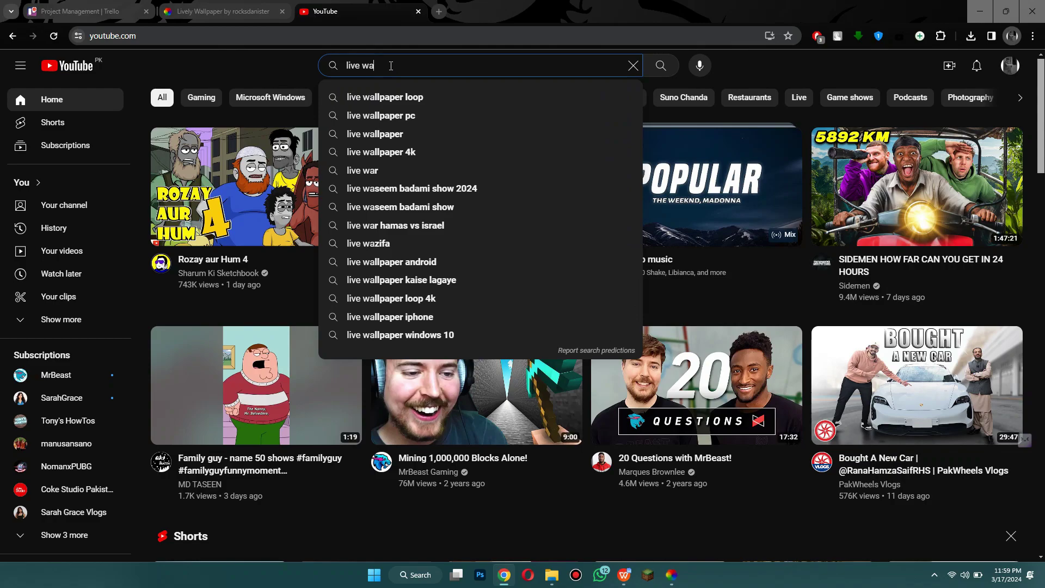
pyautogui.write('llpaper loop')
pyautogui.press('Return')
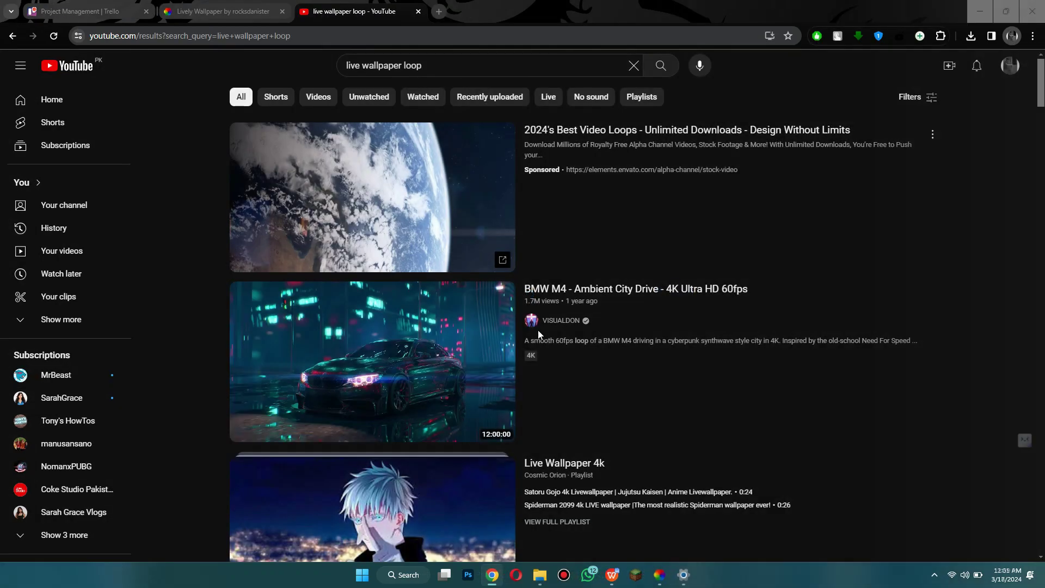
pyautogui.scroll(-2, 538, 330)
pyautogui.scroll(-3, 539, 237)
pyautogui.scroll(-8, 541, 235)
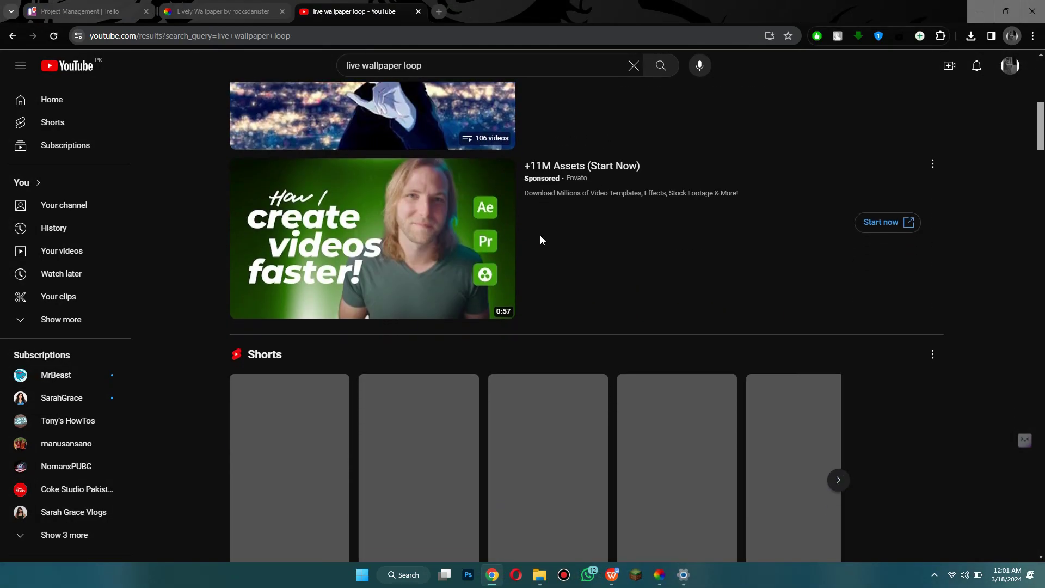
pyautogui.scroll(-10, 580, 301)
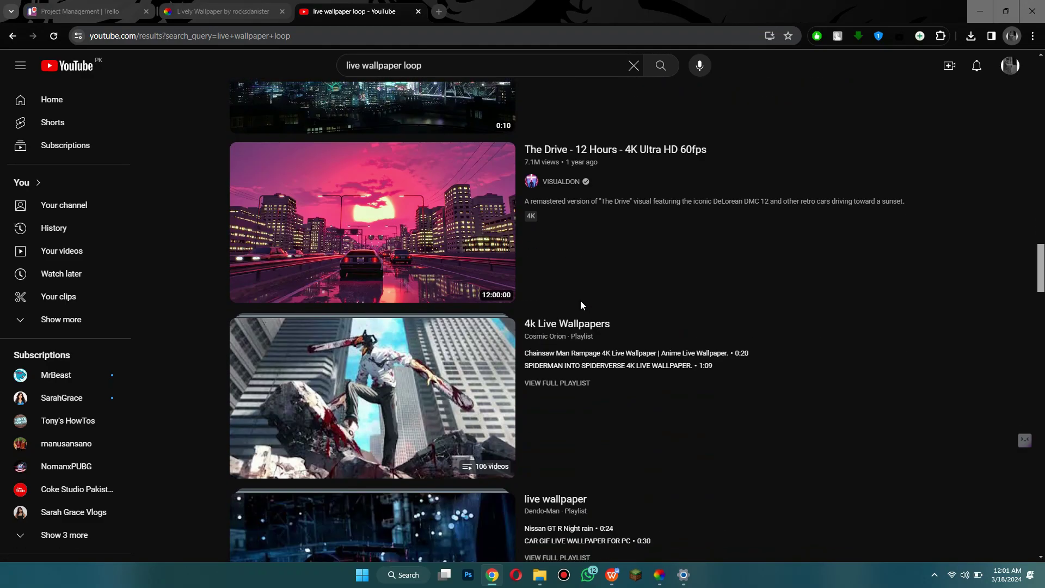
pyautogui.click(527, 289)
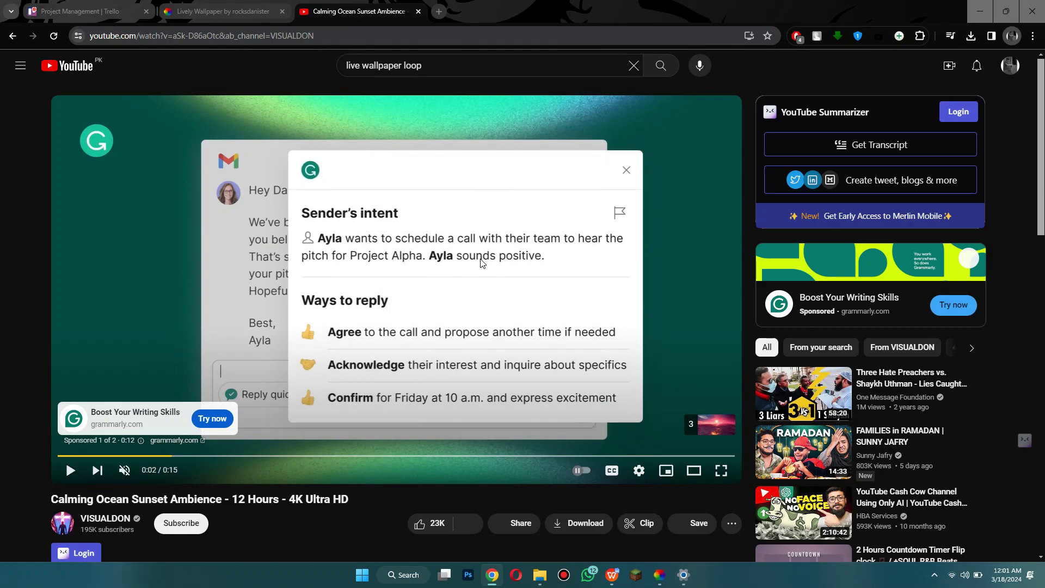
# Copy the YouTube video's share link and bring Lively Wallpaper's Add Wallpaper dialog back up
pyautogui.click(532, 525)
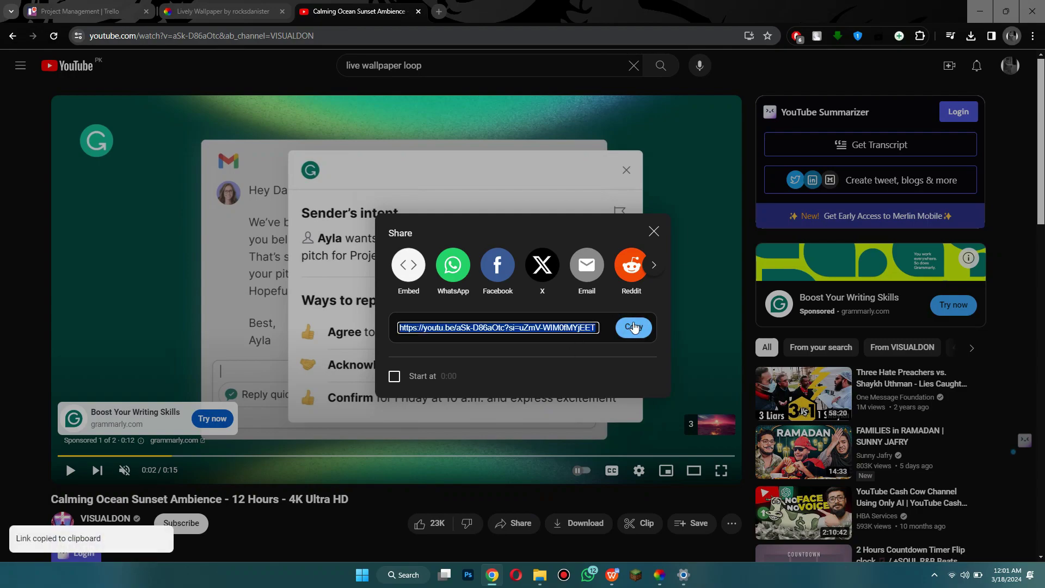
pyautogui.click(666, 579)
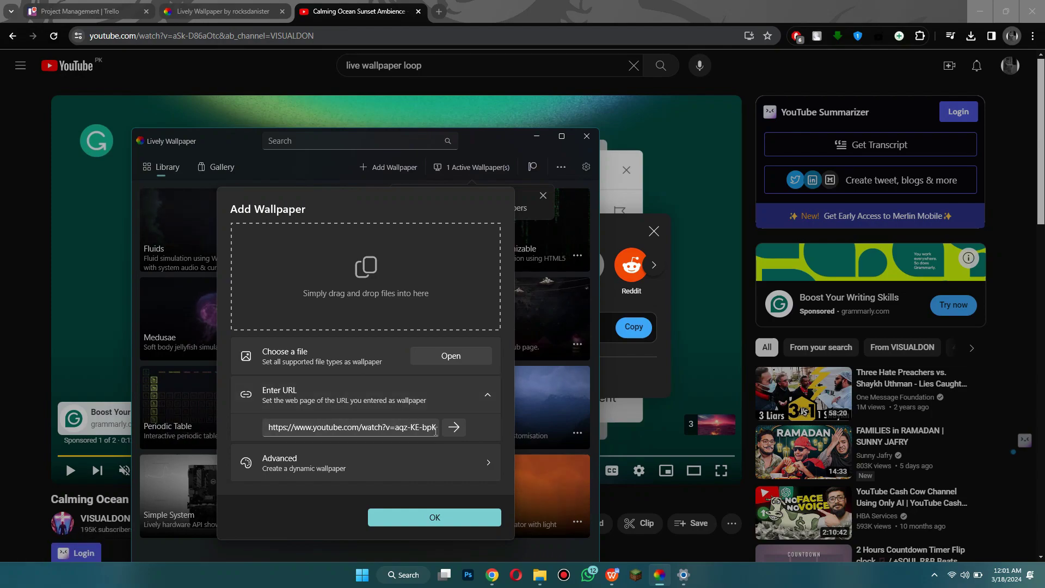
# Replace the old URL with the copied YouTube link, submit it, and title the wallpaper 'sea'
pyautogui.moveTo(431, 427); pyautogui.dragTo(307, 418)
pyautogui.click(453, 428)
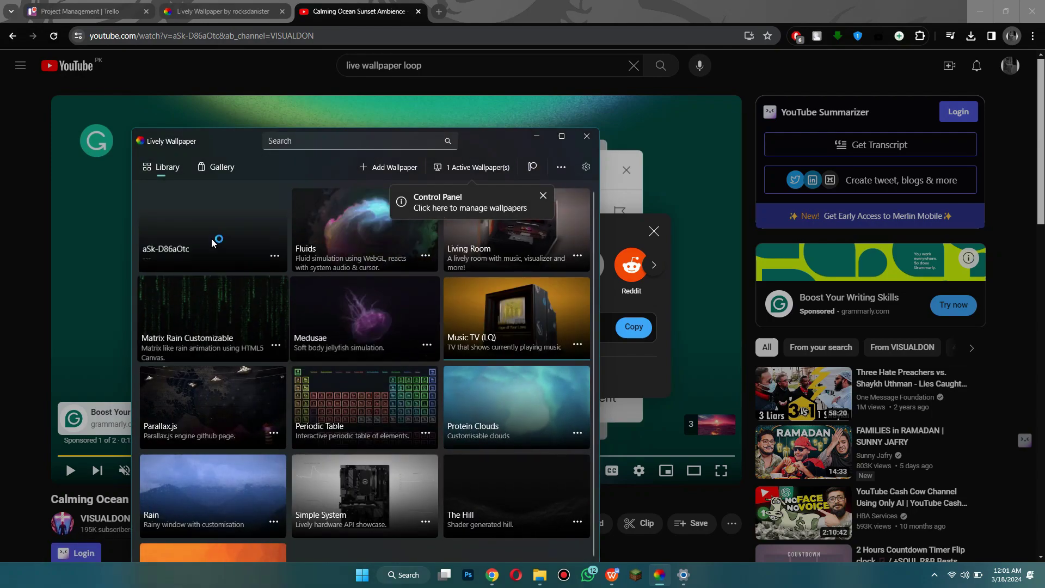
pyautogui.write('sea')
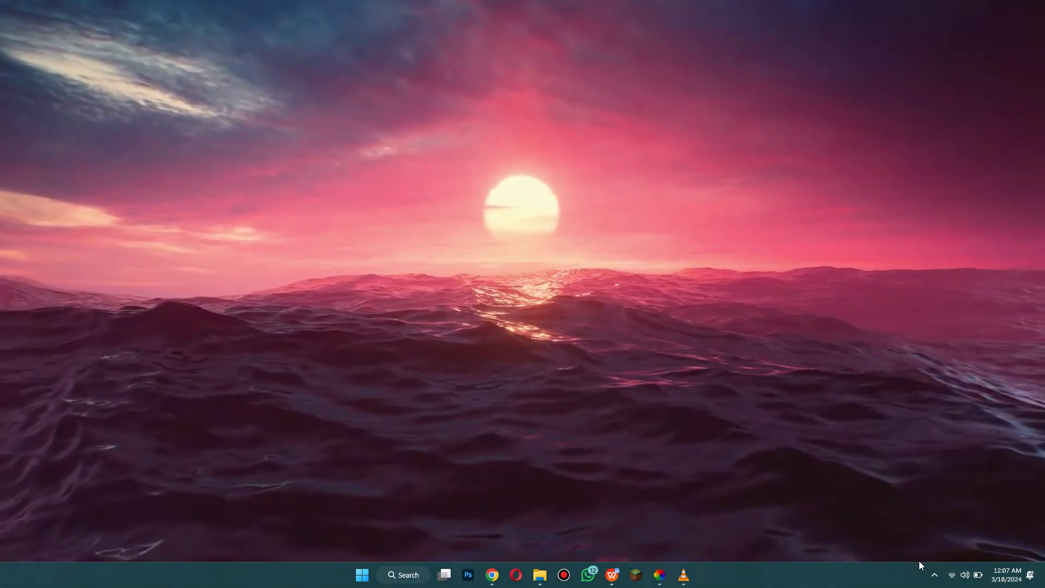
pyautogui.click(965, 575)
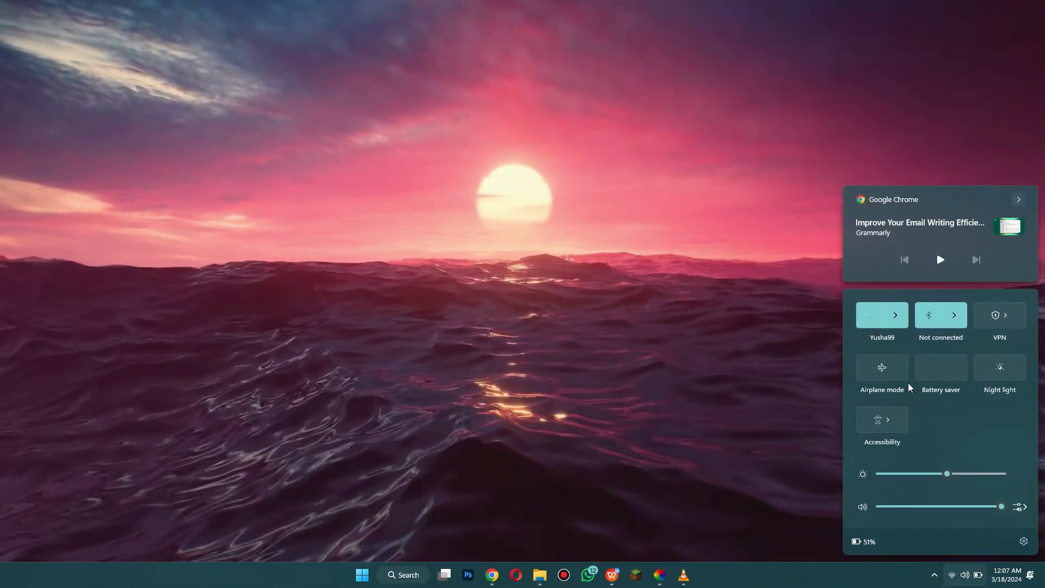
pyautogui.click(1021, 507)
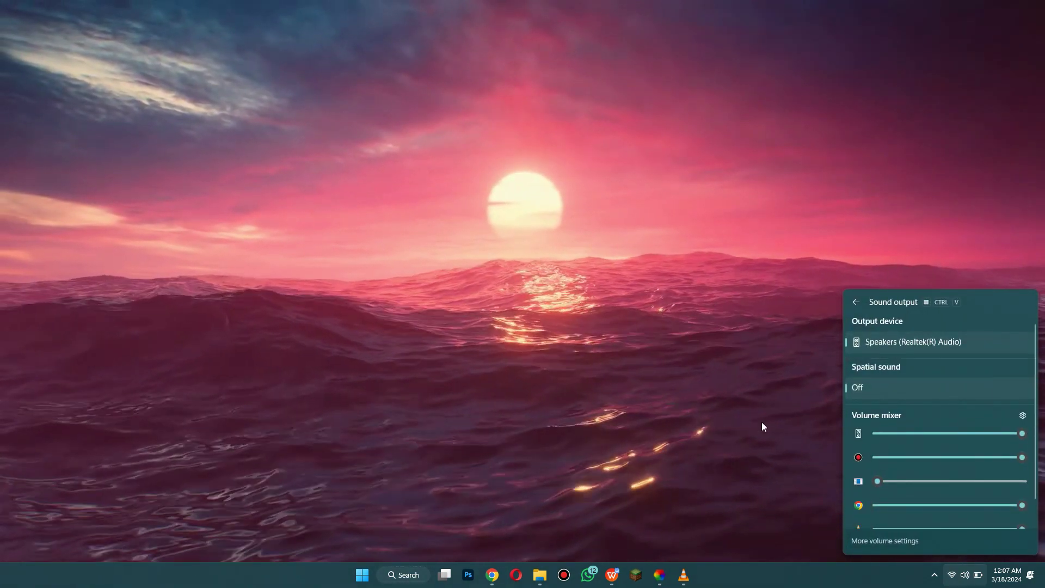
pyautogui.click(765, 428)
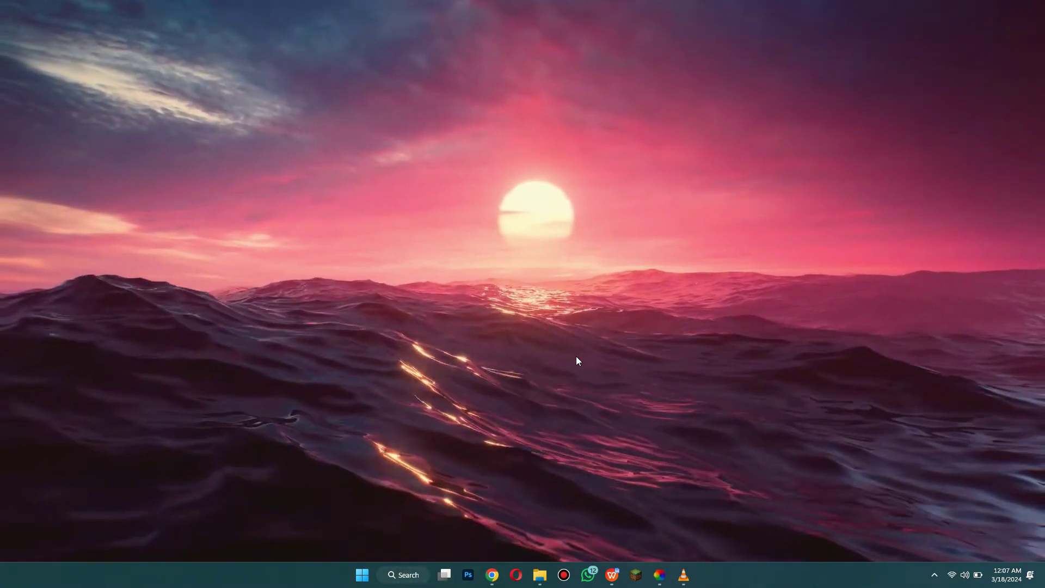
pyautogui.click(659, 575)
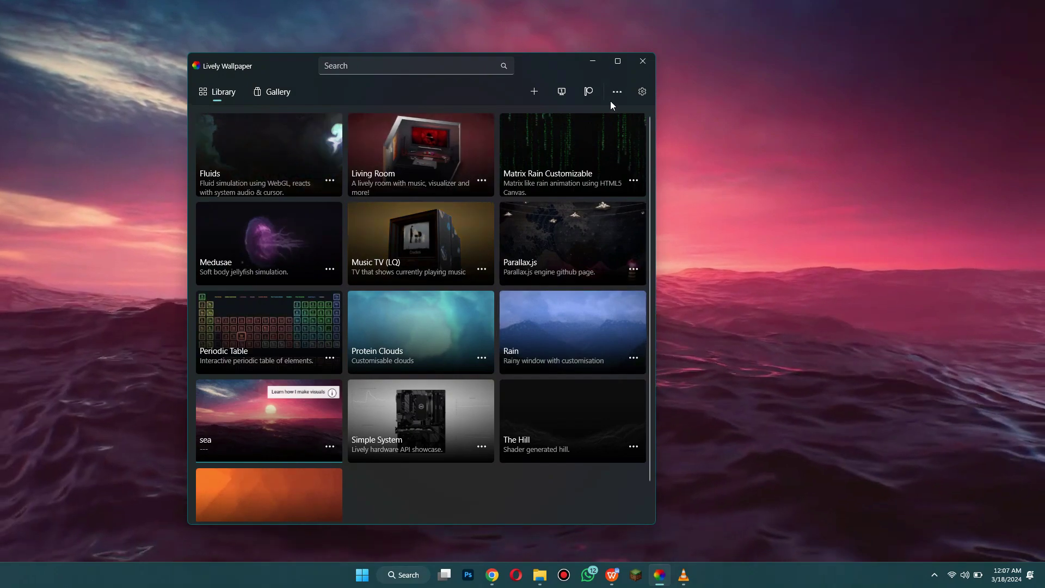
pyautogui.click(593, 60)
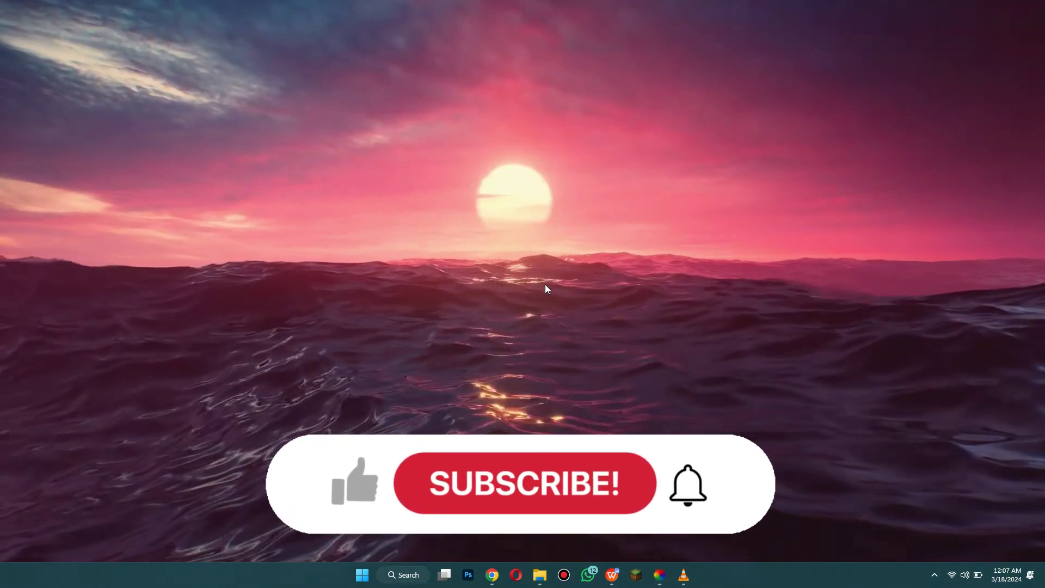